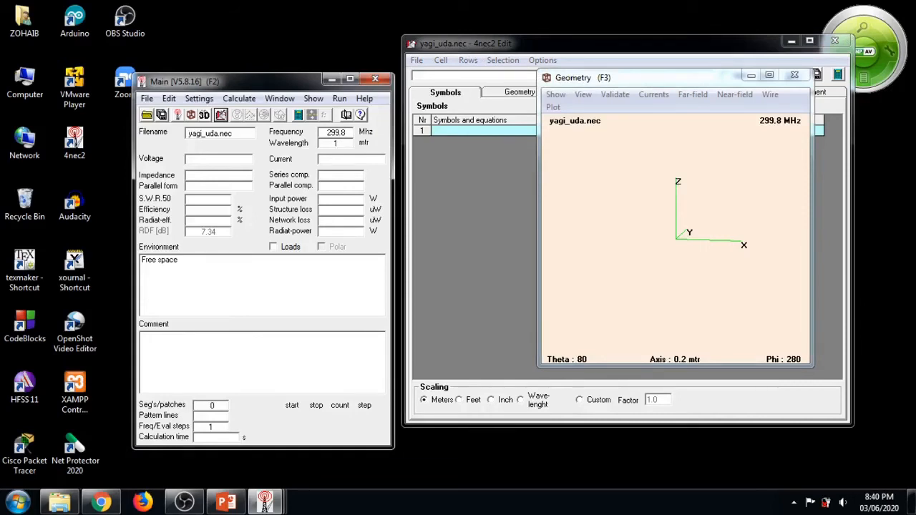
Step: Define the symbols lambda=1 and Act=0.48*lambda in the symbols table
left_click_drag(572, 43, 412, 49)
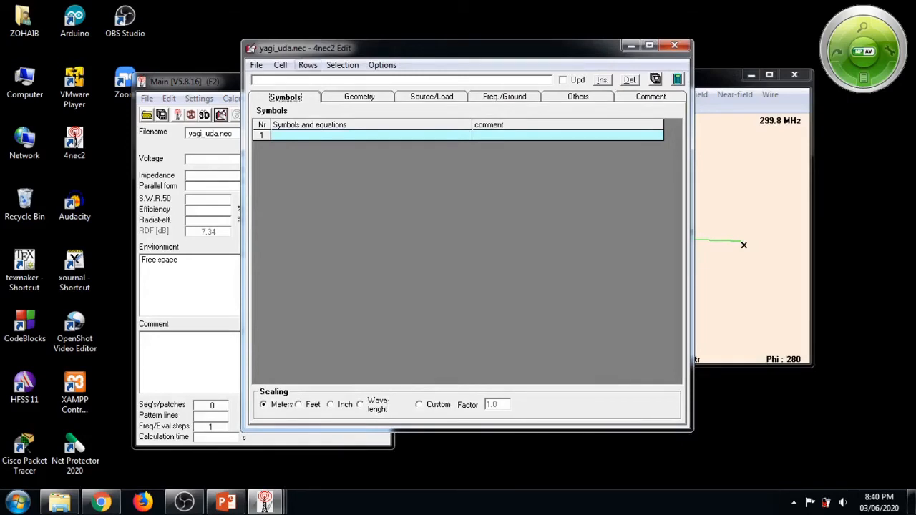
left_click_drag(413, 49, 417, 42)
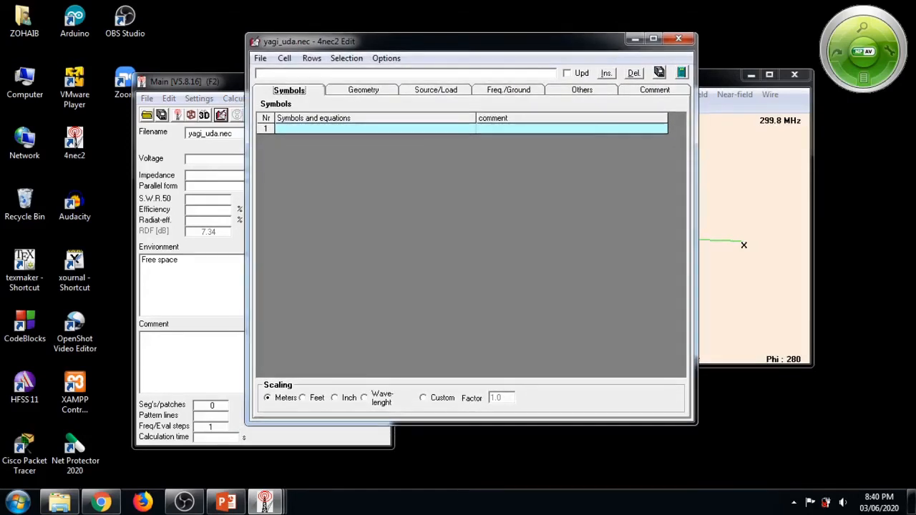
left_click(343, 129)
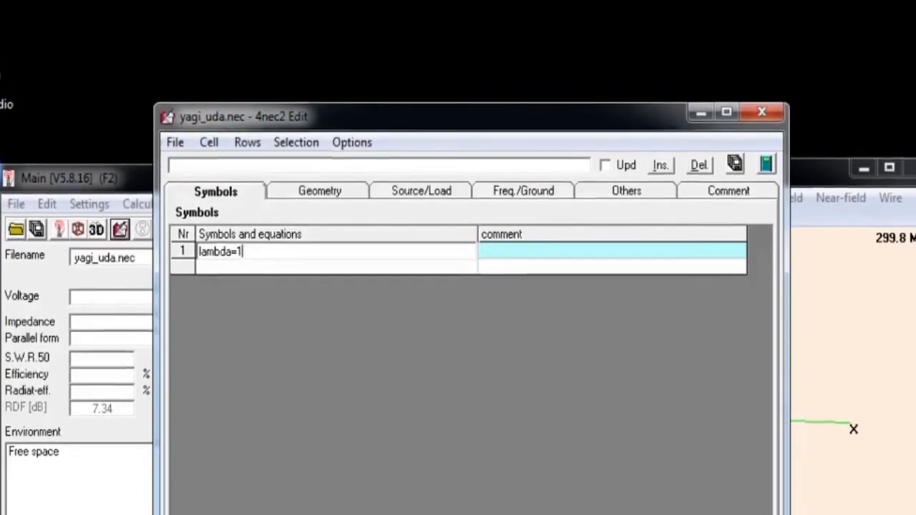
key("Return")
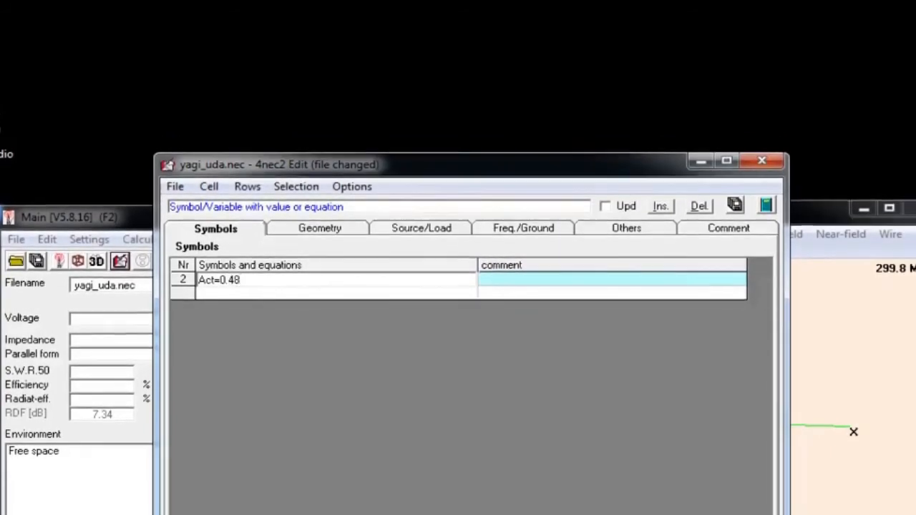
type("lambda")
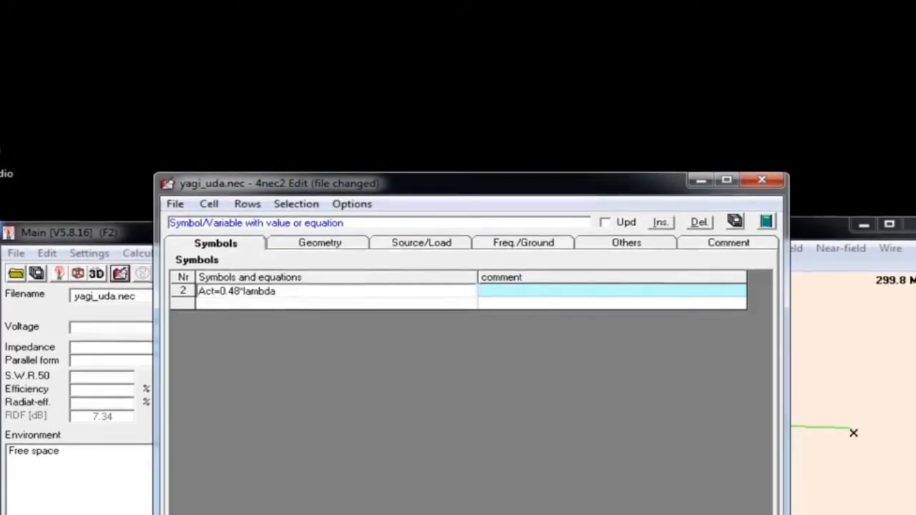
Step: Add the reflector length symbol Ref=0.525*lambda to the symbols table
type("Ref=")
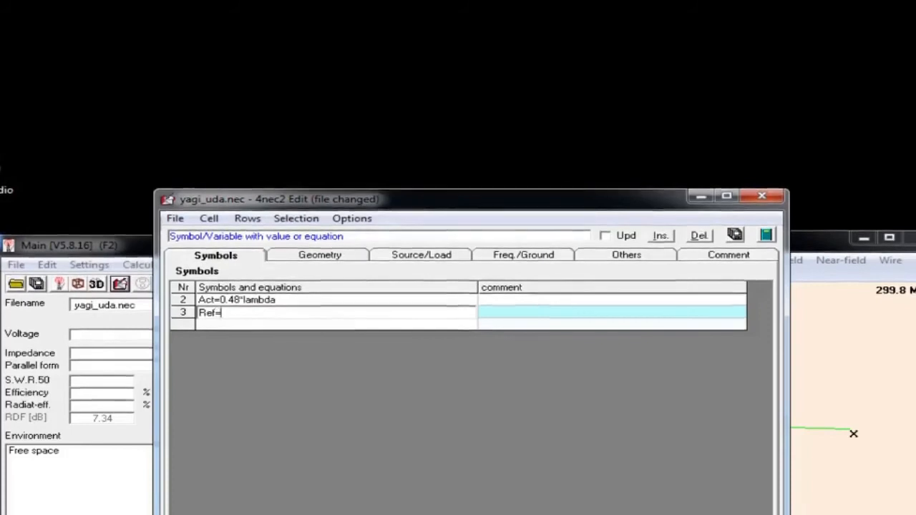
type("0.525*Lam")
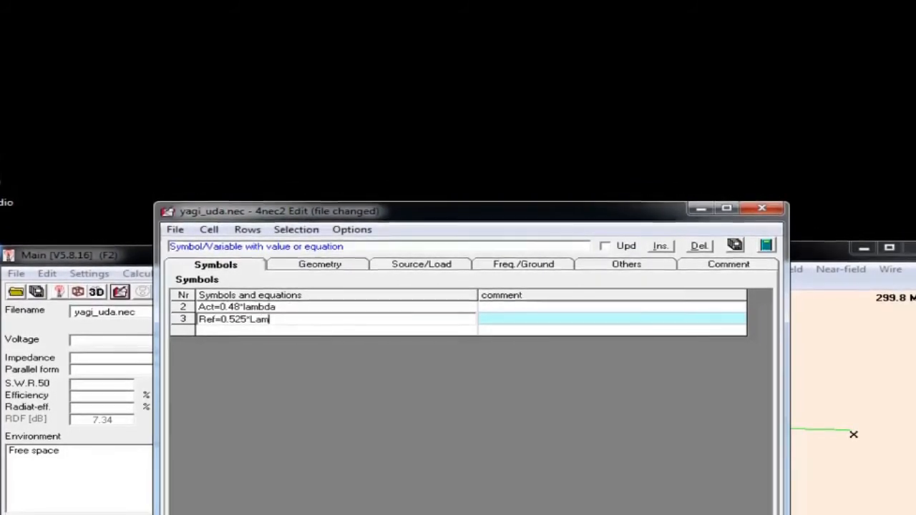
type("*")
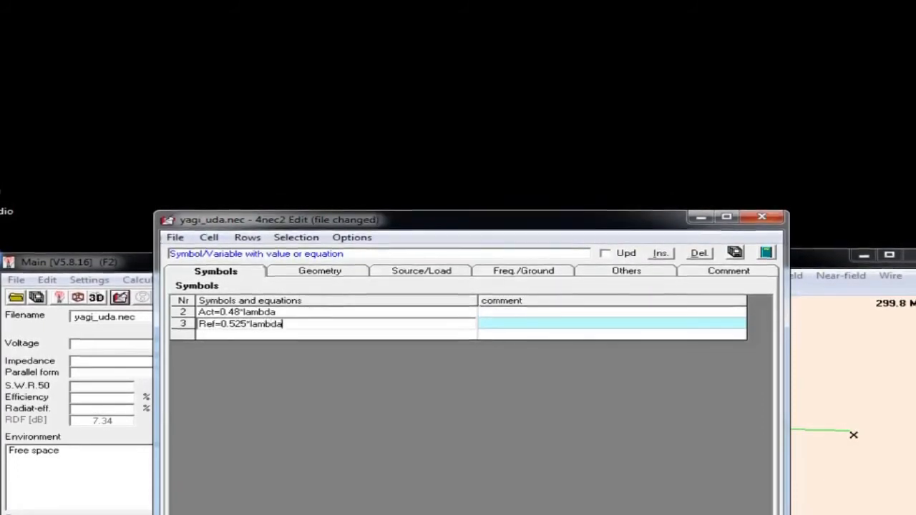
key("Return")
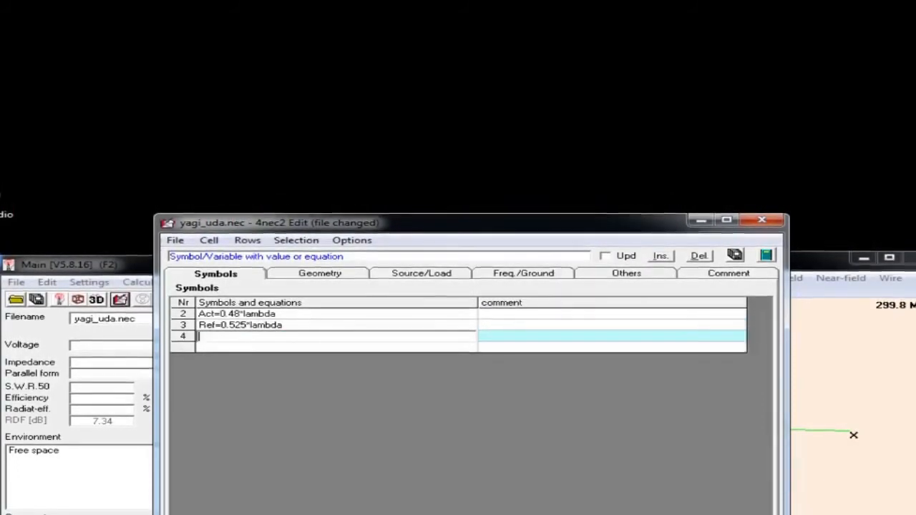
Step: Add the symbols Dir=0.42*lambda, S1=0.2*lambda, S2=0.3*lambda and H=lambda
type("Dir=")
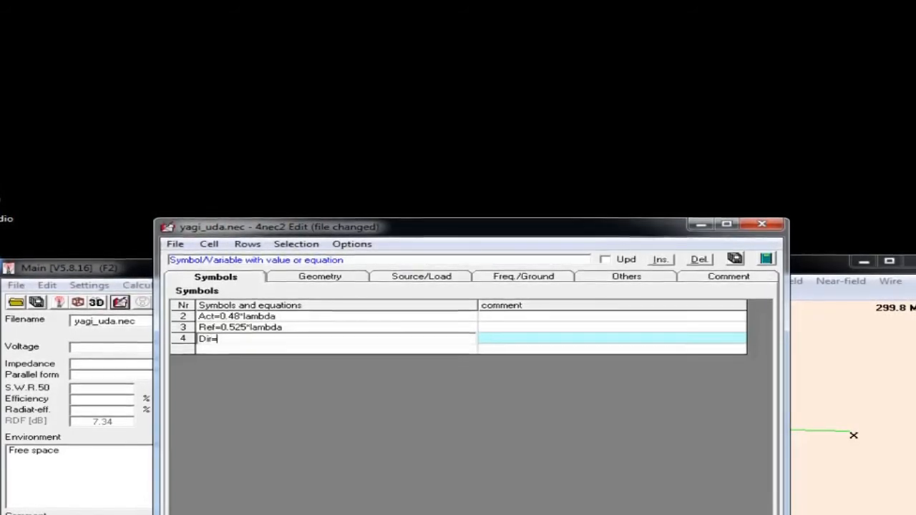
type("0.42")
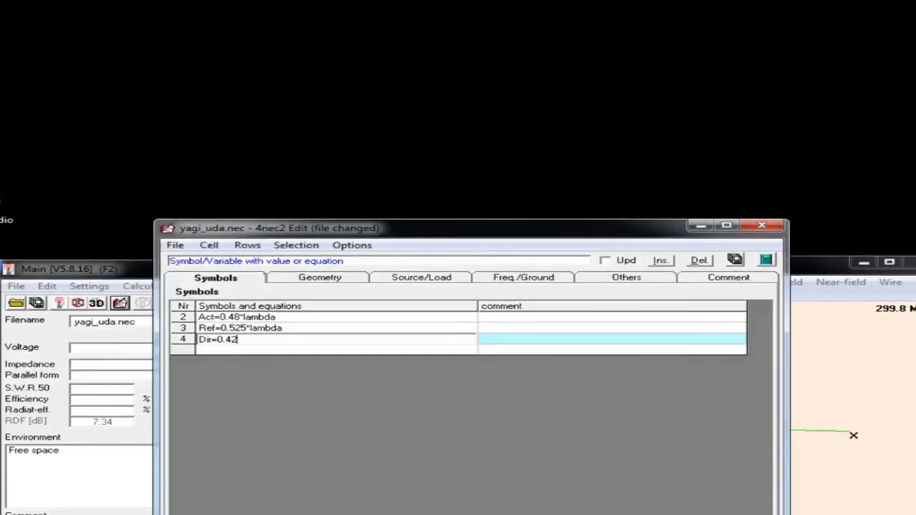
type("*lamb")
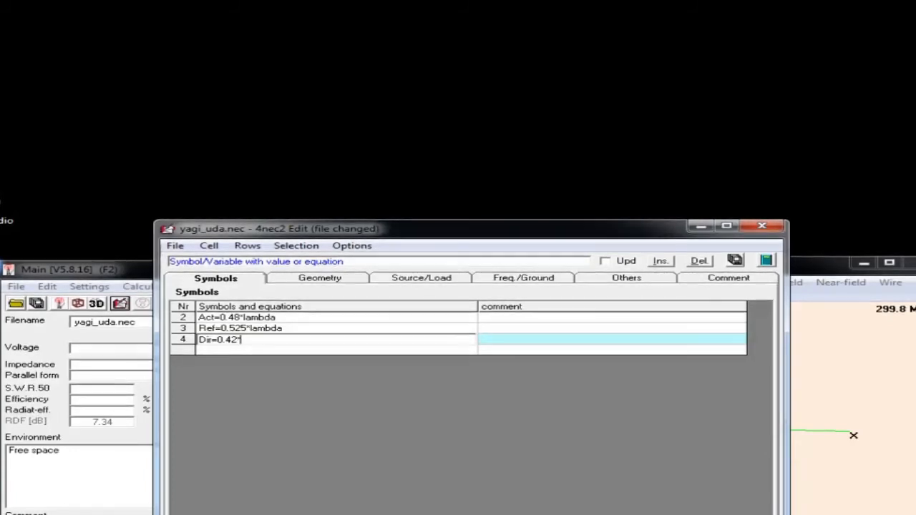
type("da")
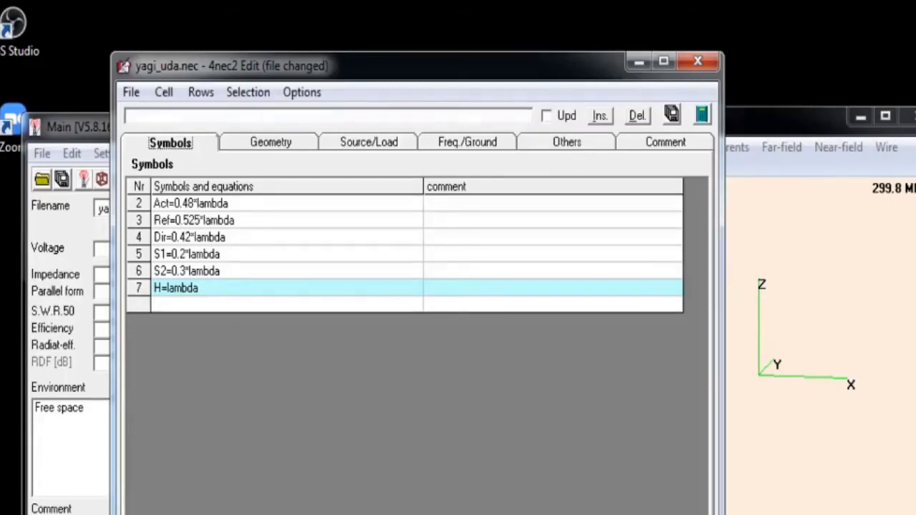
Step: Add the first wire to the geometry table with tag 1 and 9 segments
left_click(270, 142)
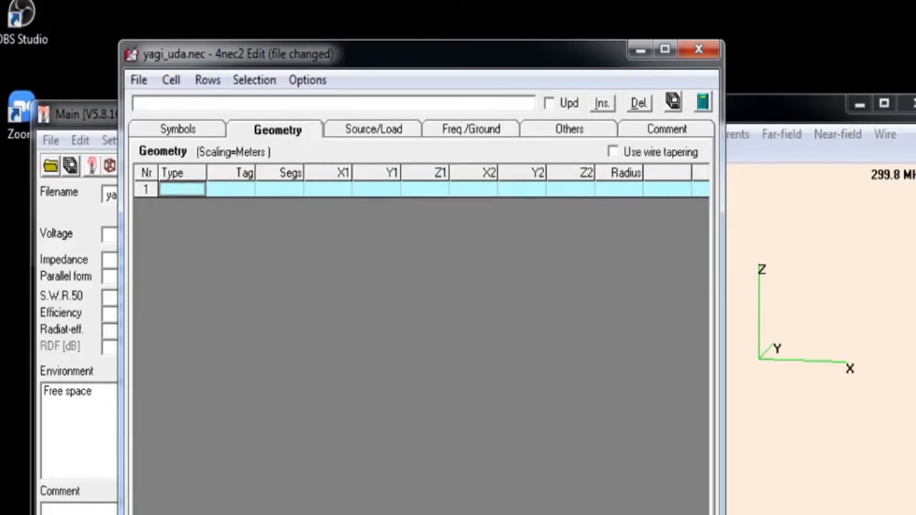
left_click(182, 190)
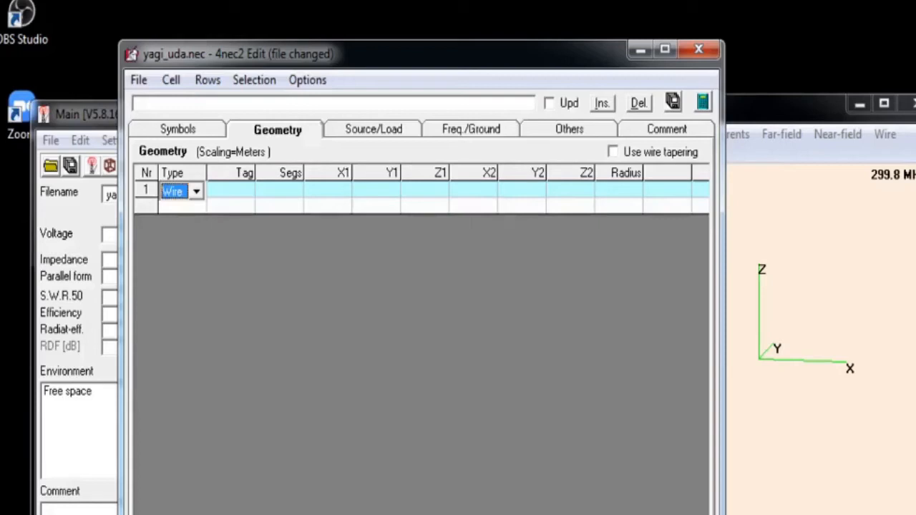
key("Tab")
type("1")
key("Tab")
type("9")
key("Tab")
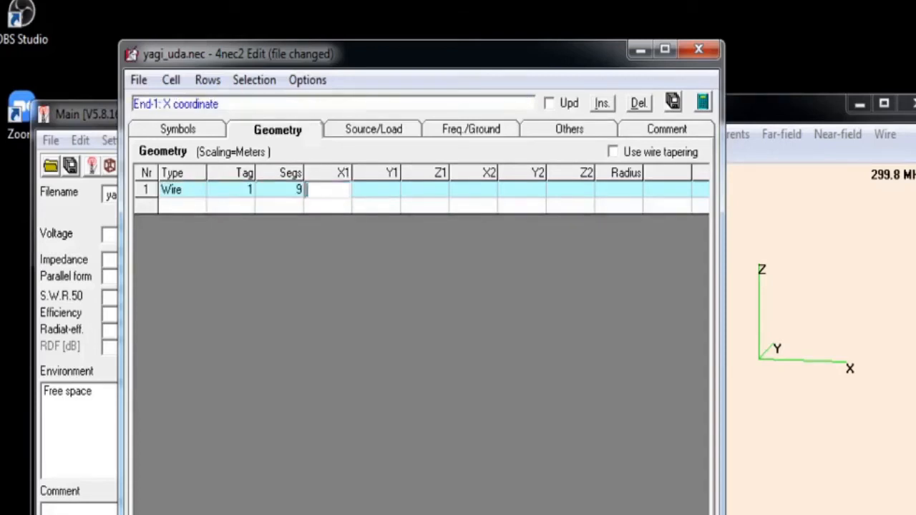
Step: Set the first wire's end 1 coordinates to X 0, Y -Act/2 and Z H
type("0.48")
key("BackSpace")
key("BackSpace")
key("BackSpace")
key("BackSpace")
type("0")
key("Tab")
type("-Act/2")
key("Tab")
type("H")
Step: Set the first wire's end 2 coordinates to X 0, Y Act/2 and Z H, with a radius of 0.001
key("Tab")
type("0")
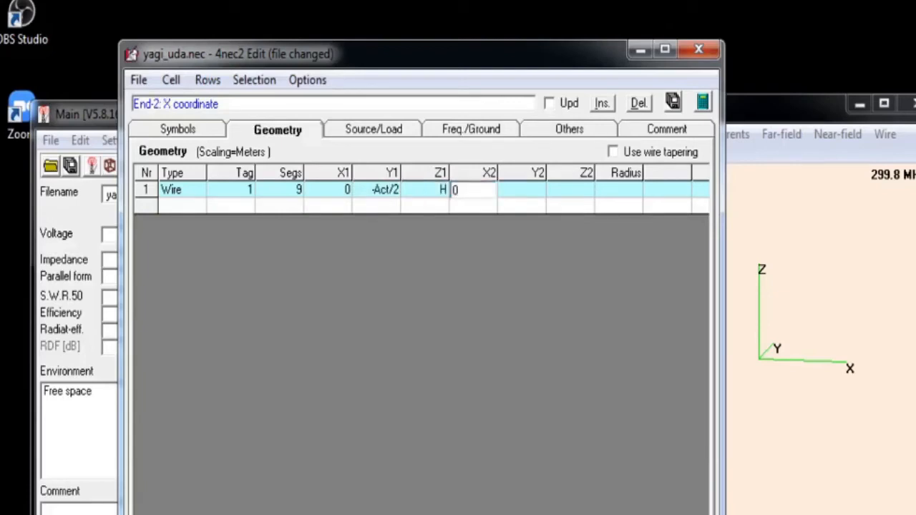
key("Tab")
type("Act/2")
key("Tab")
type("H")
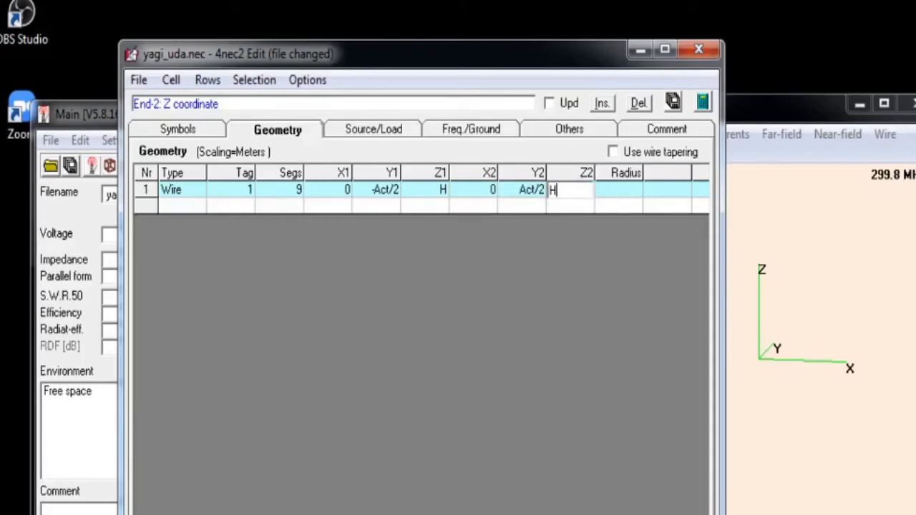
key("Tab")
type("0.001")
key("Tab")
Step: Add a second wire with tag 2 and 9 segments
key("Tab")
type("2")
key("Tab")
type("9")
key("Tab")
Step: Set the second wire's end 1 coordinates to X S1, Y -Ref/2 and Z H
type("0")
key("Tab")
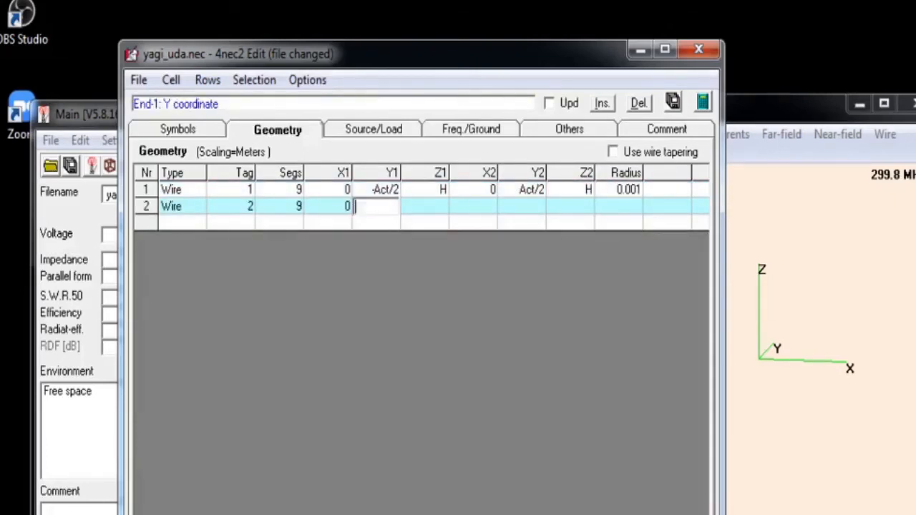
type("-")
key("shift+Tab")
type("051")
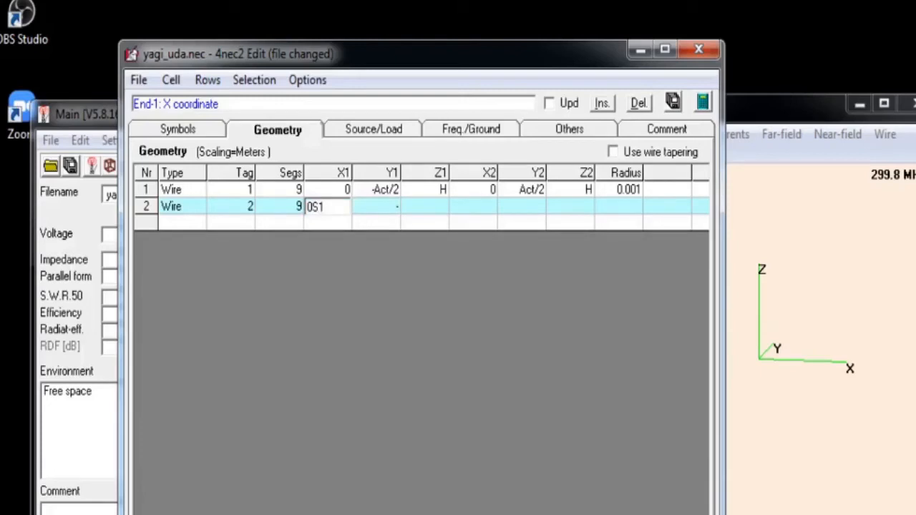
key("BackSpace")
key("Tab")
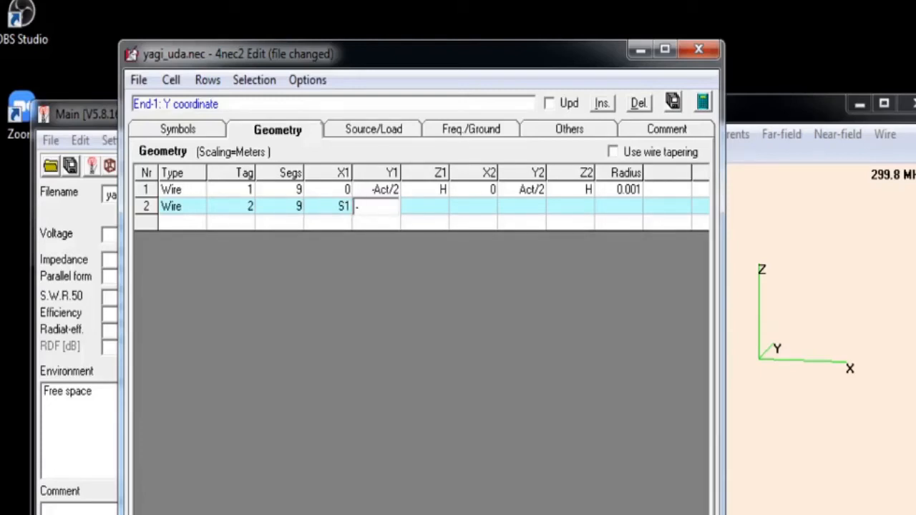
type("Ref/2")
key("Tab")
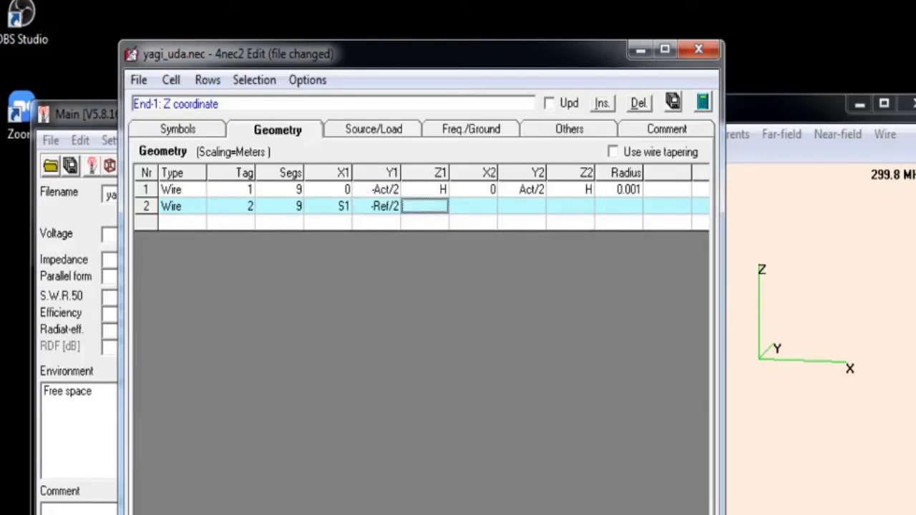
type("H")
Step: Set the second wire's end 2 coordinates to X S1, Y Ref/2 and Z H, with a radius of 0.001
key("Tab")
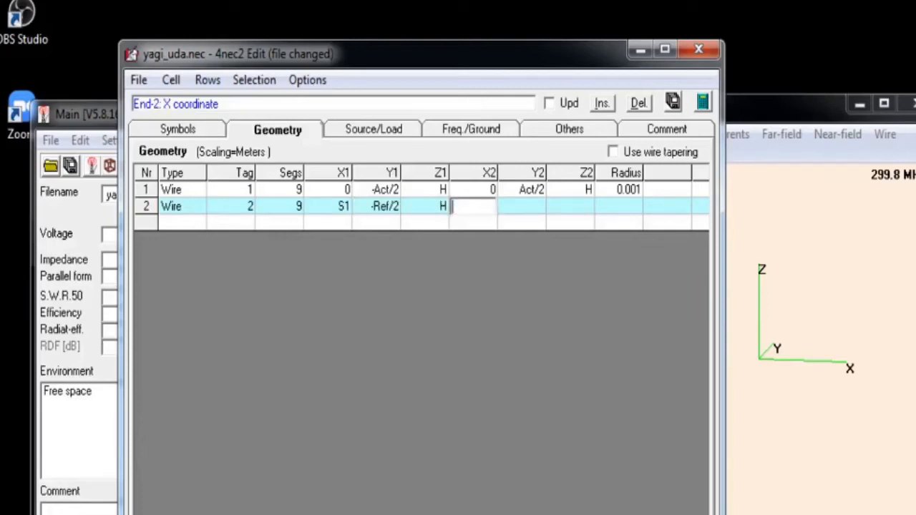
type("S1")
key("Tab")
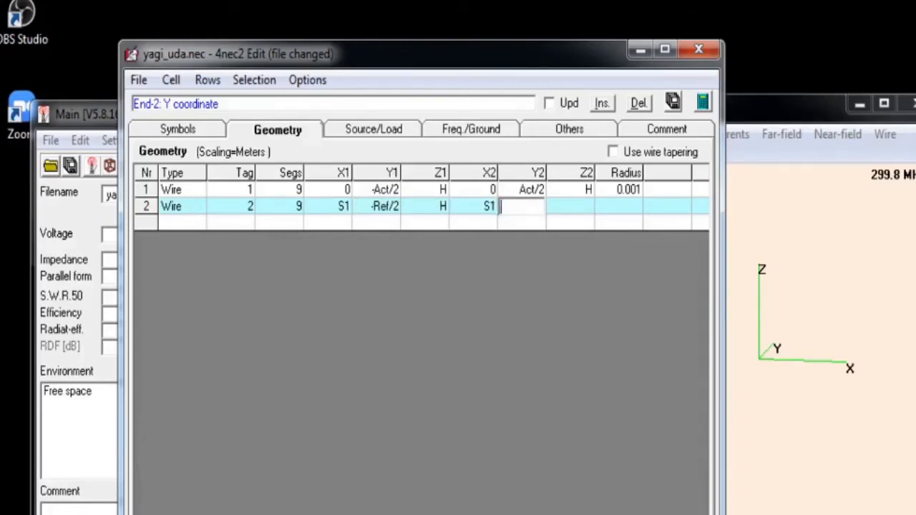
type("Ref/2")
key("Tab")
type("H")
key("Tab")
type("0.001")
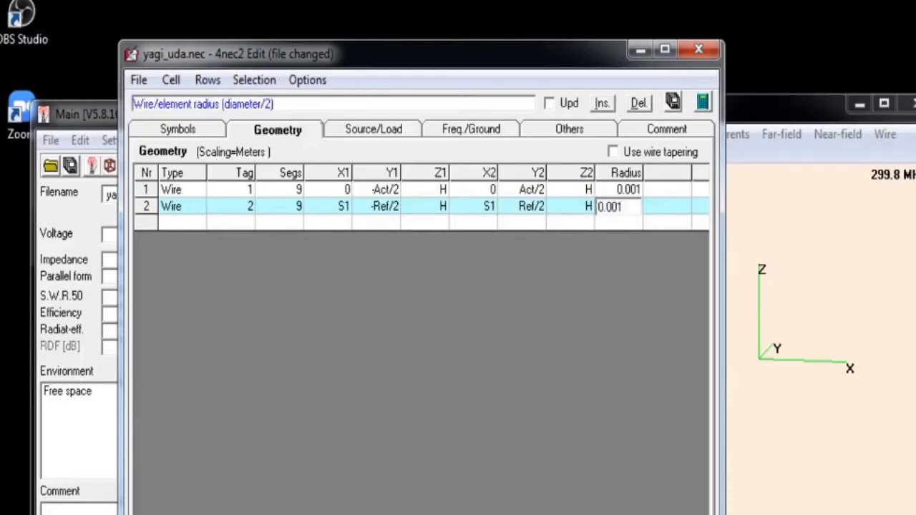
Step: Add a third wire with tag 3 and 9 segments
key("Return")
type("3")
key("Tab")
type("9")
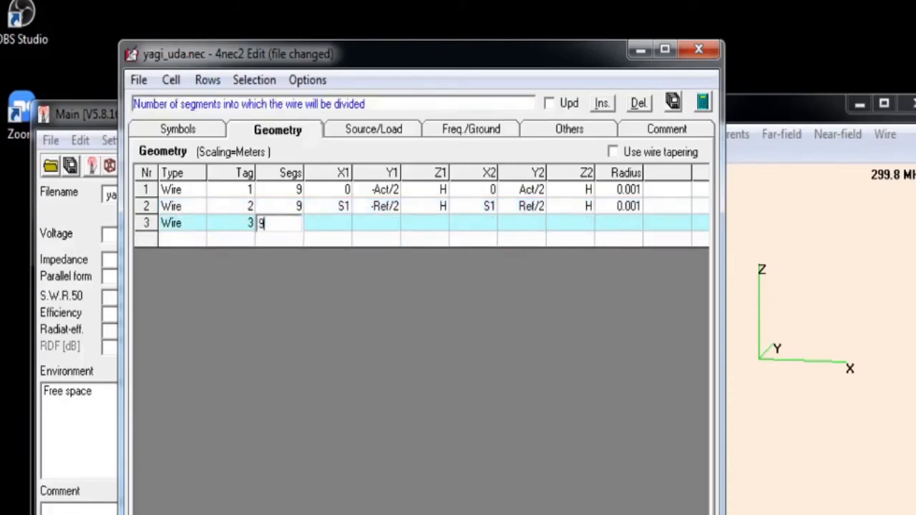
Step: Set the third wire's end 1 coordinates to X -S2, Y -Dir/2 and Z H
key("Tab")
type("-S2")
key("Tab")
type("-Dir/2")
key("Tab")
type("H")
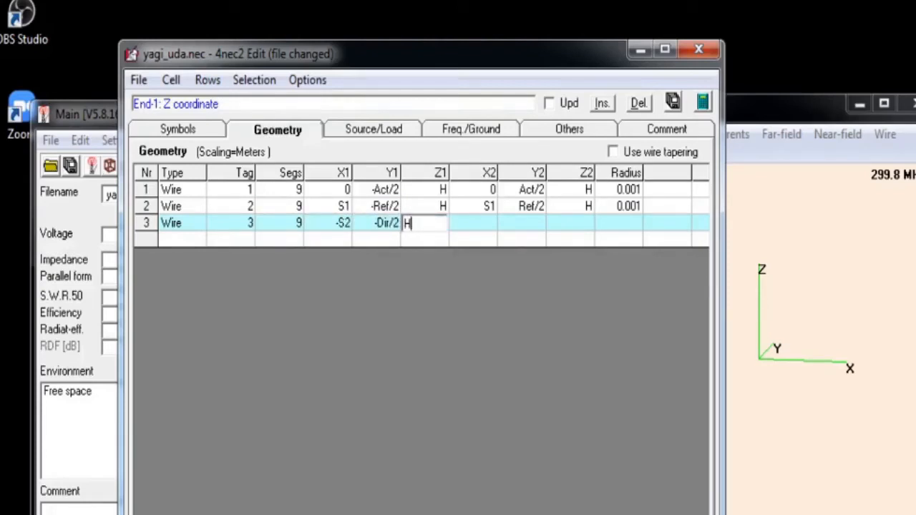
Step: Set the third wire's end 2 coordinates to X -S2, Y Dir/2 and Z H, with a radius of 0.001
key("Tab")
type("-S2")
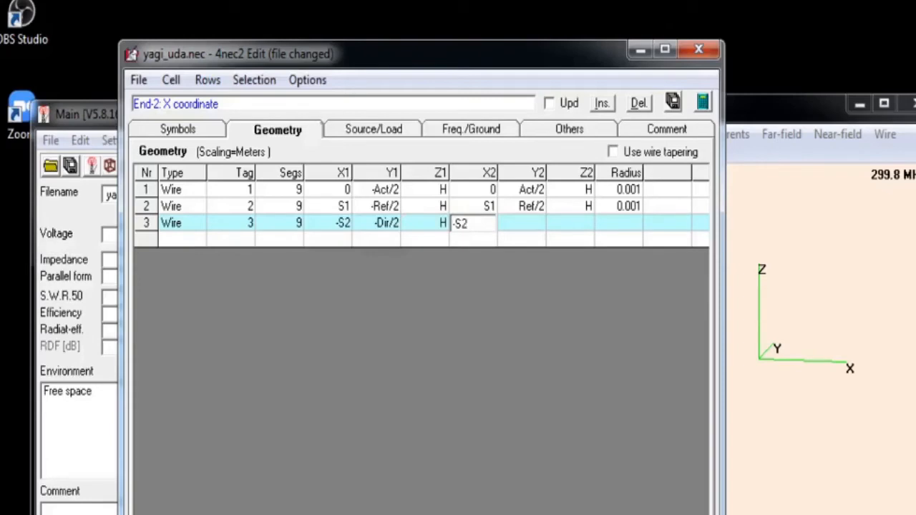
key("Tab")
type("Dir/2")
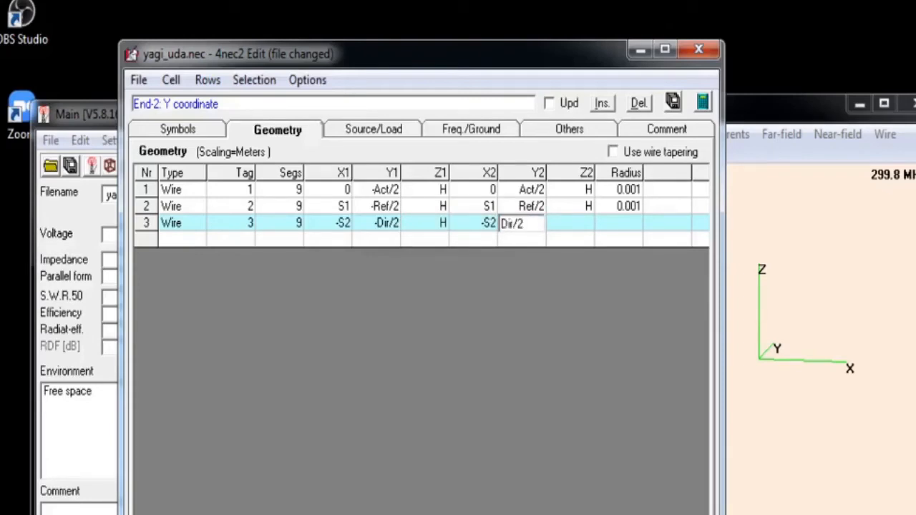
key("Tab")
type("H")
key("Tab")
type("0.001")
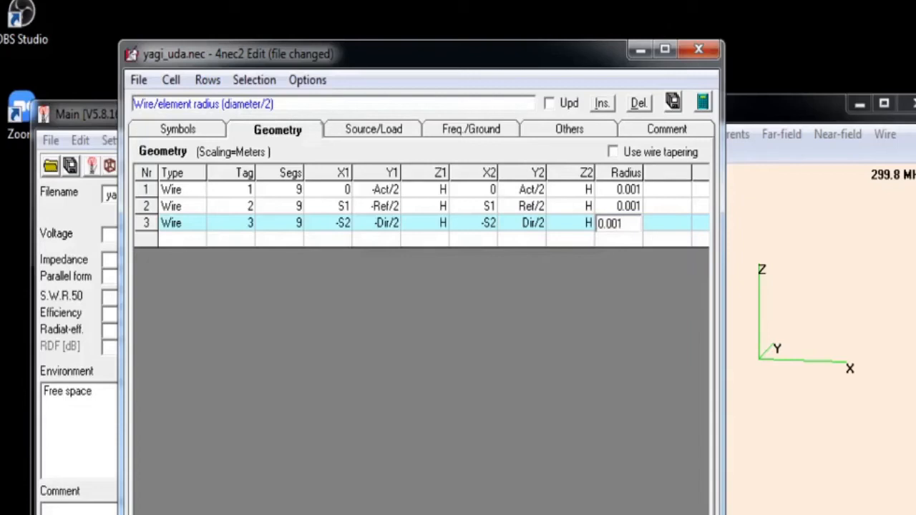
key("Return")
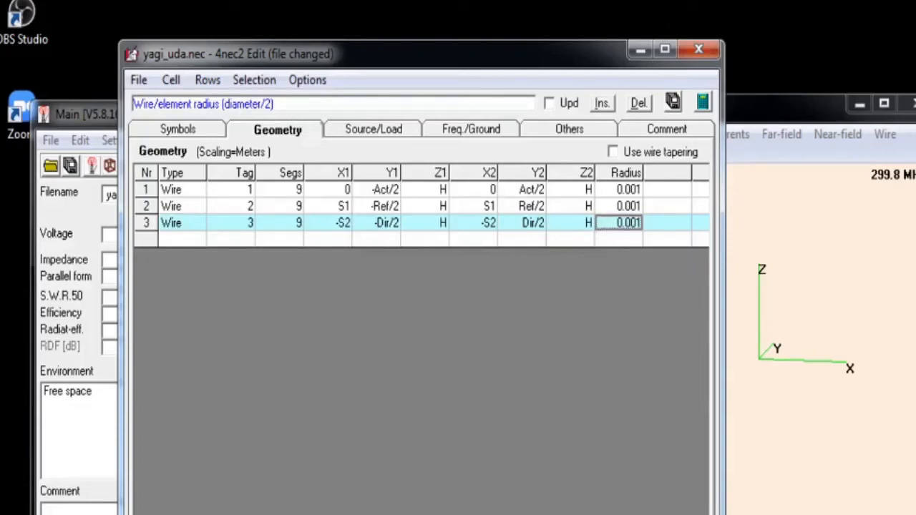
Step: Save the antenna file and rotate the 3D geometry to inspect the three wires from above
left_click_drag(430, 54, 323, 66)
left_click(566, 115)
left_click_drag(738, 301, 667, 403)
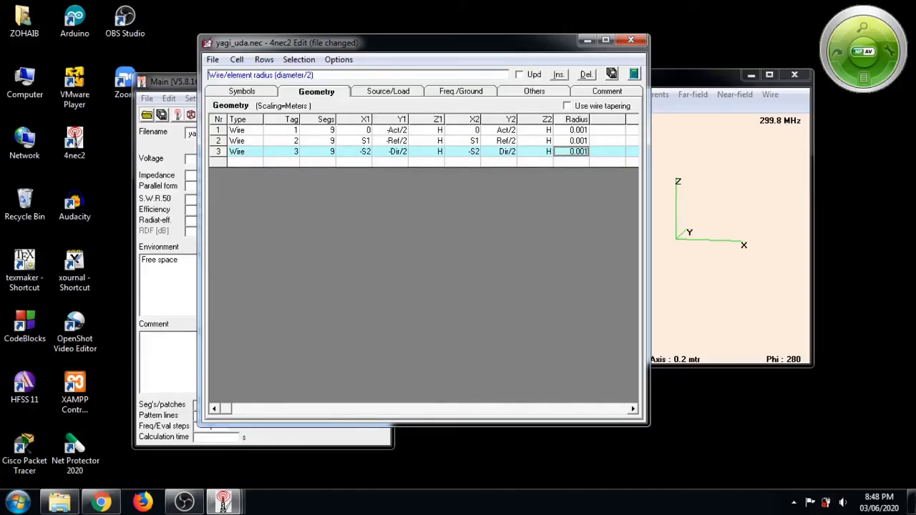
left_click_drag(286, 43, 207, 52)
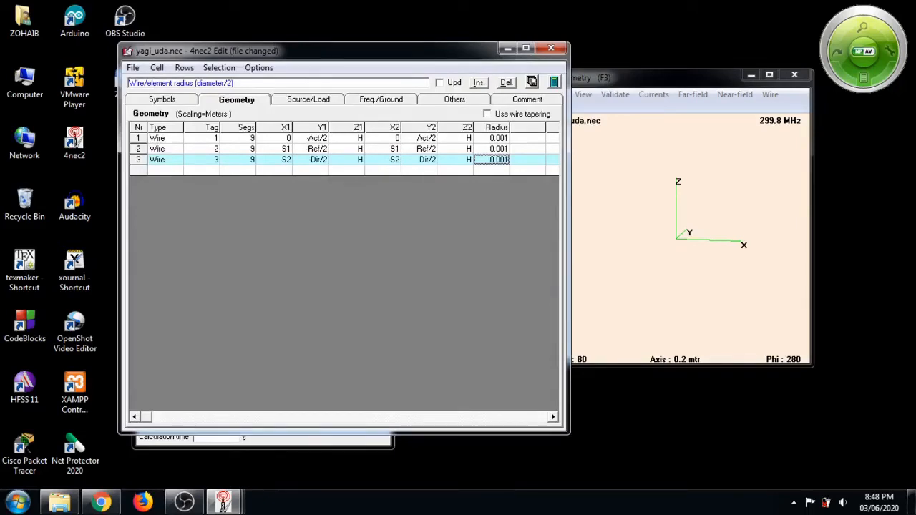
key("ctrl+s")
left_click_drag(677, 272, 726, 327)
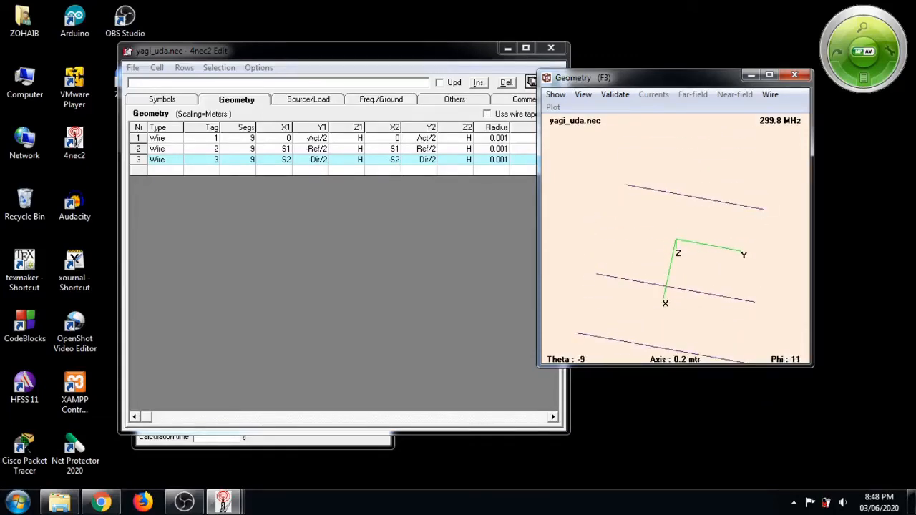
left_click(450, 286)
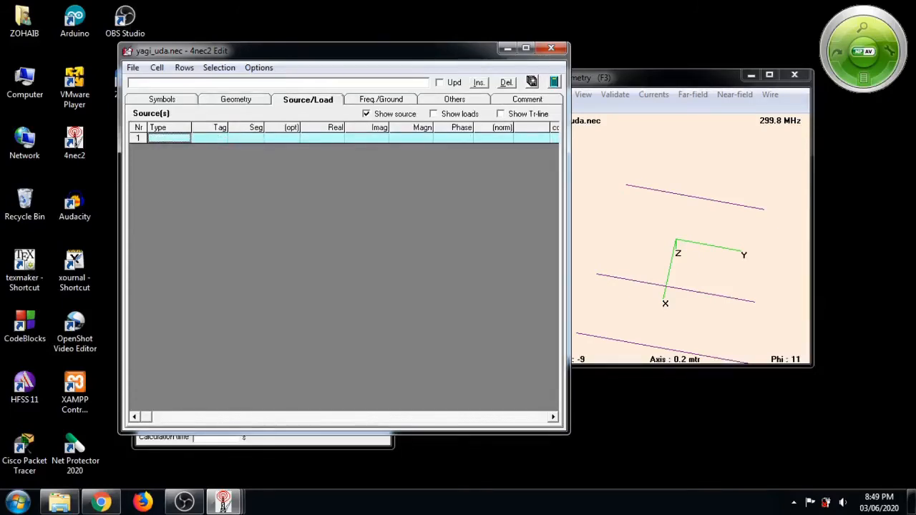
Step: Add a voltage source on segment 5 of the wire with tag 1
left_click(236, 99)
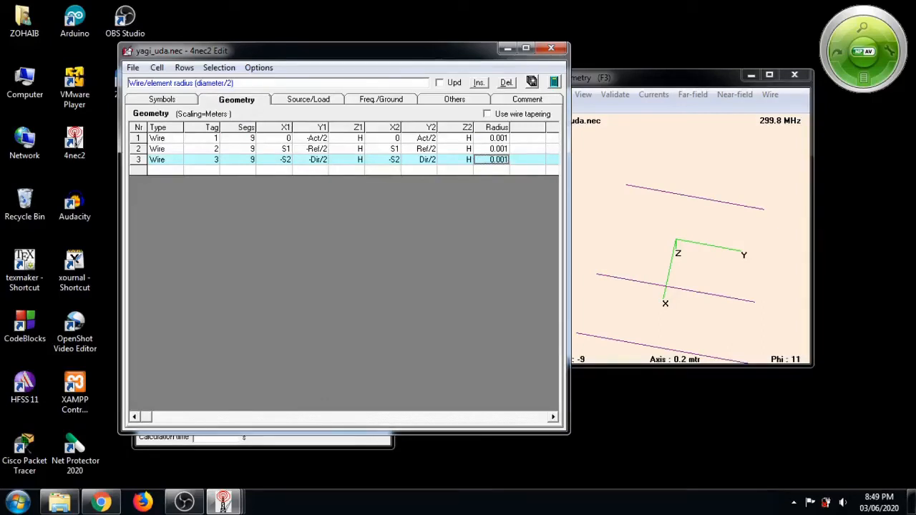
left_click(308, 99)
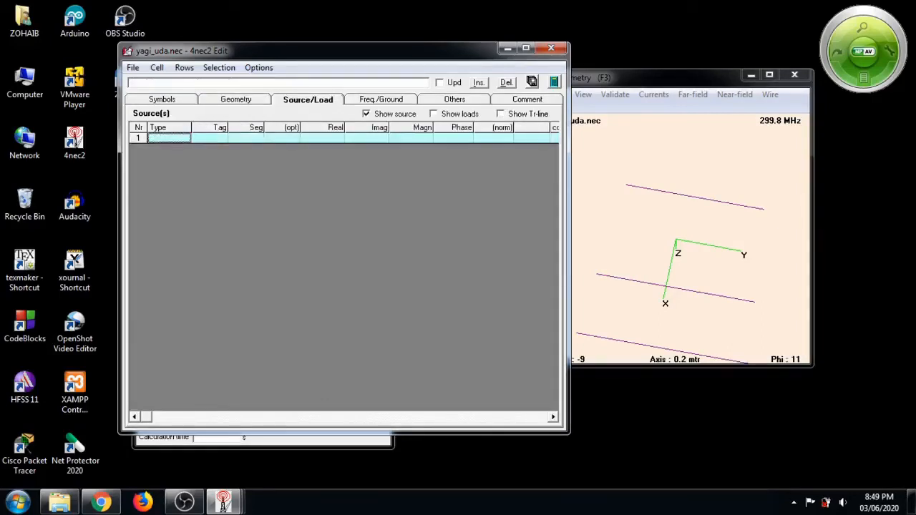
left_click(169, 138)
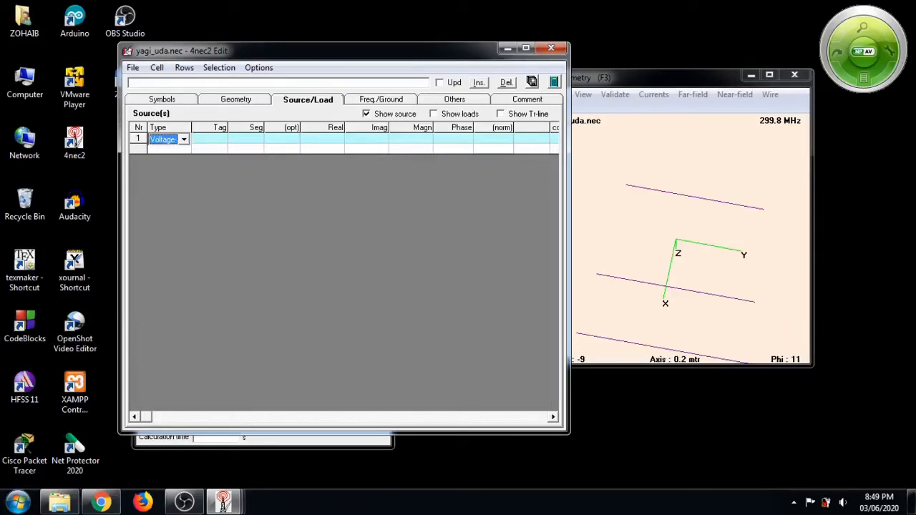
left_click(210, 138)
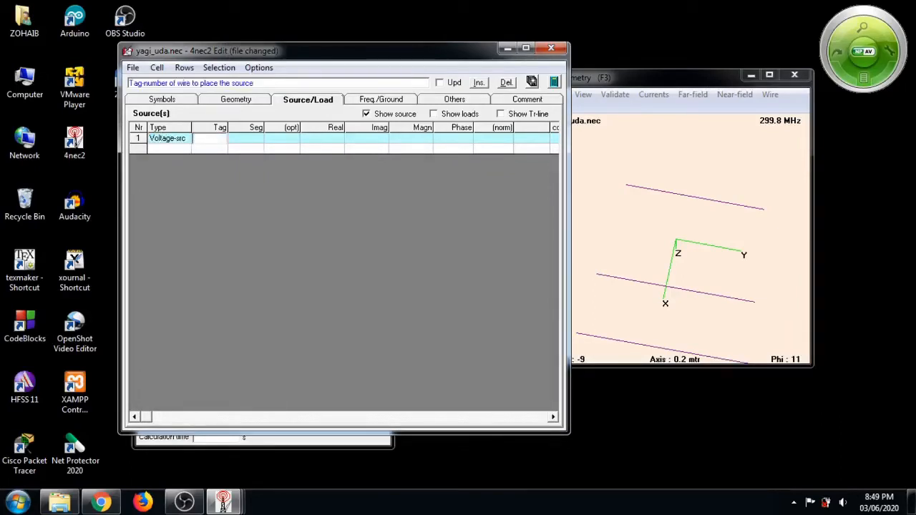
type("1")
key("Tab")
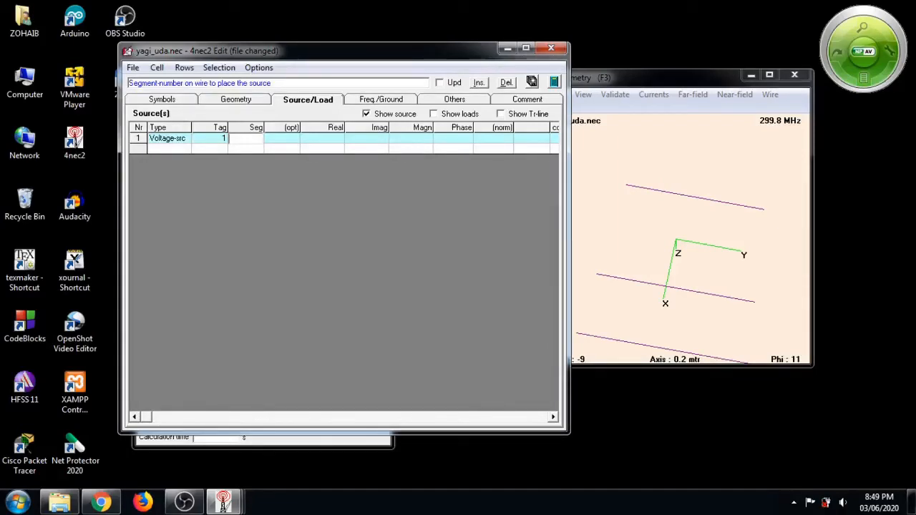
type("5")
key("Tab")
Step: Set the voltage source's real part to 1 and imaginary part to 0, and save the antenna file
type("1")
key("Tab")
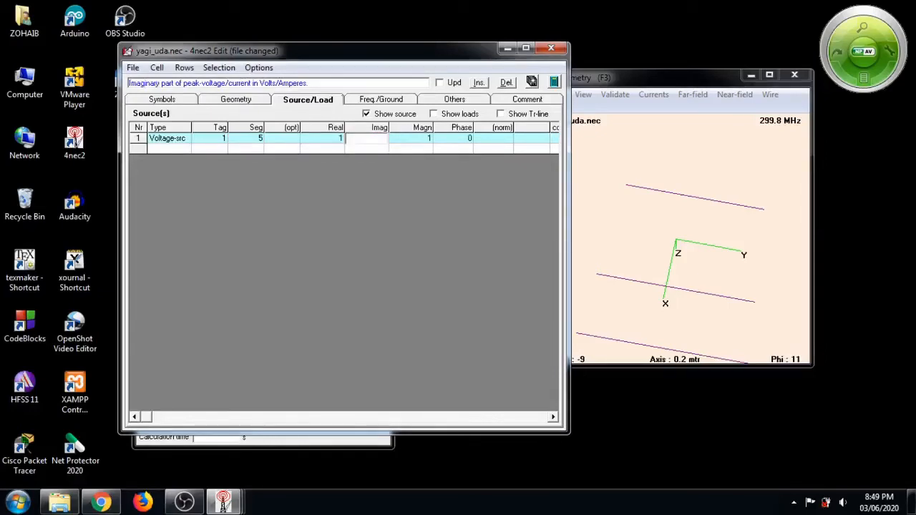
type("0")
left_click(532, 82)
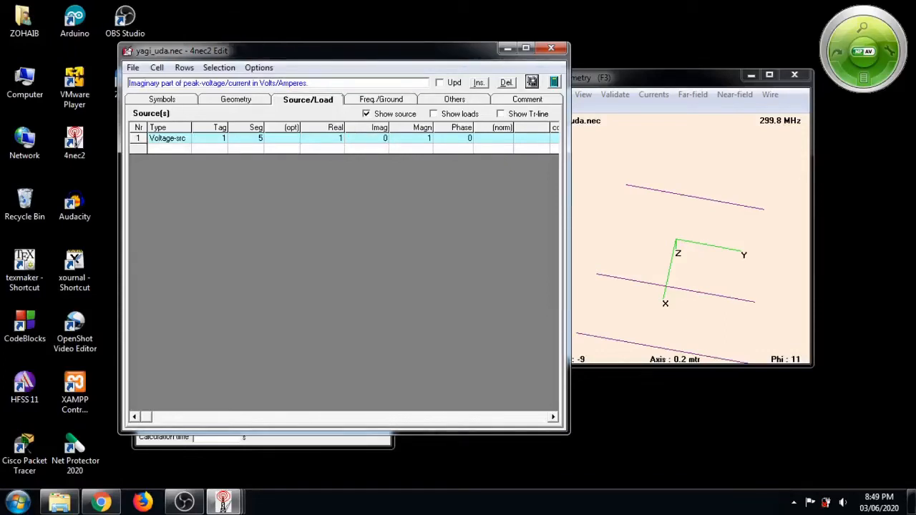
Step: Set the frequency to 300 MHz and generate the full far-field pattern
left_click(380, 99)
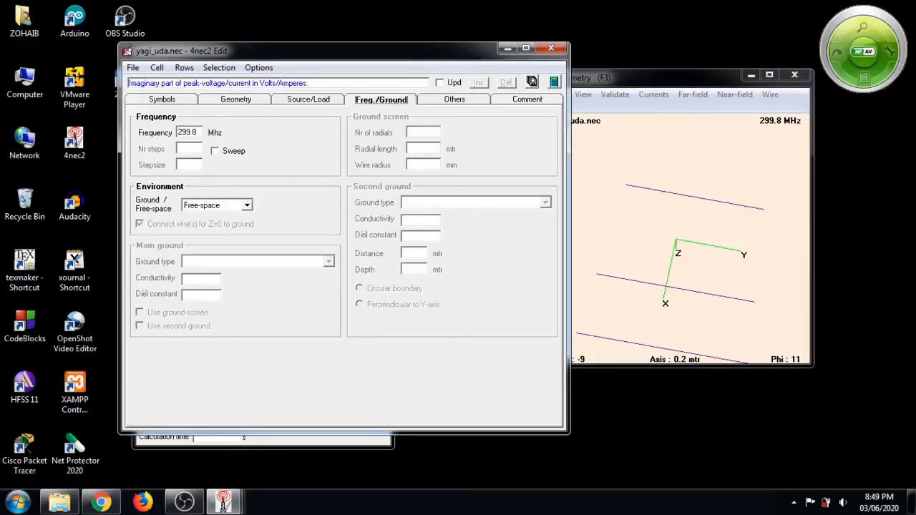
left_click_drag(197, 132, 176, 133)
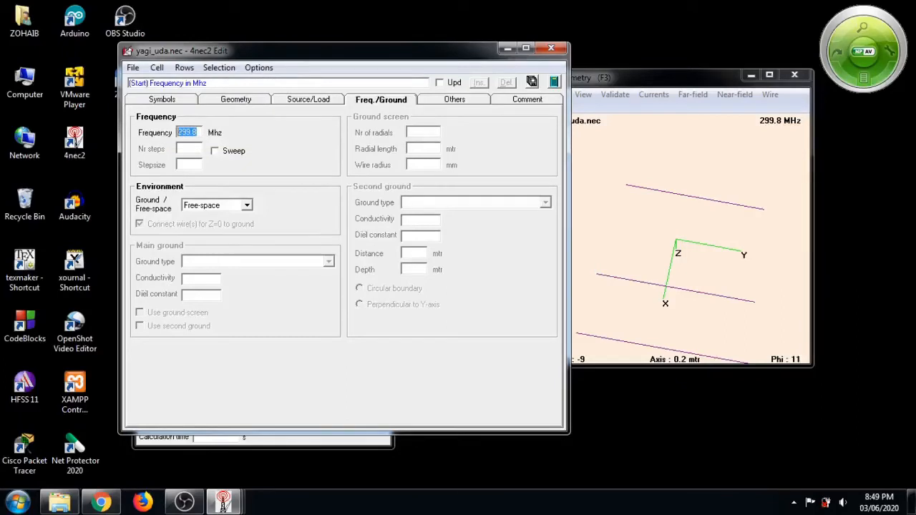
type("300")
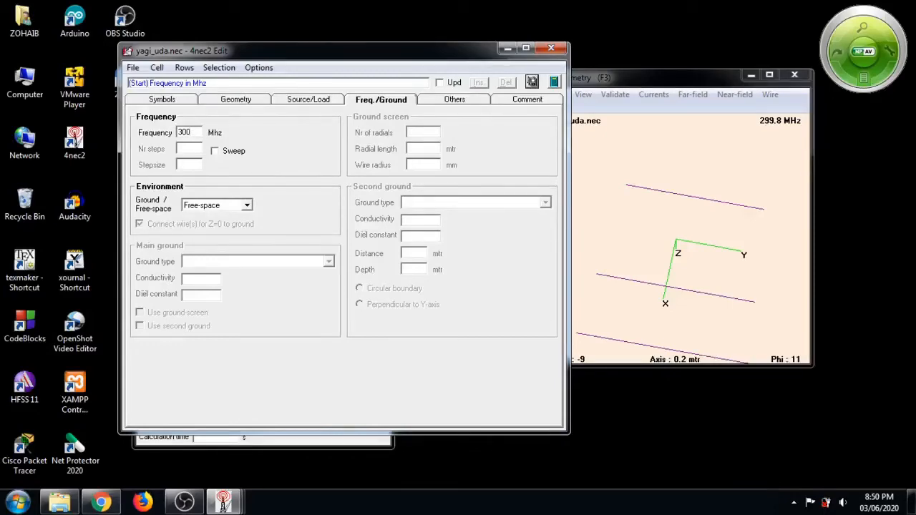
left_click(554, 82)
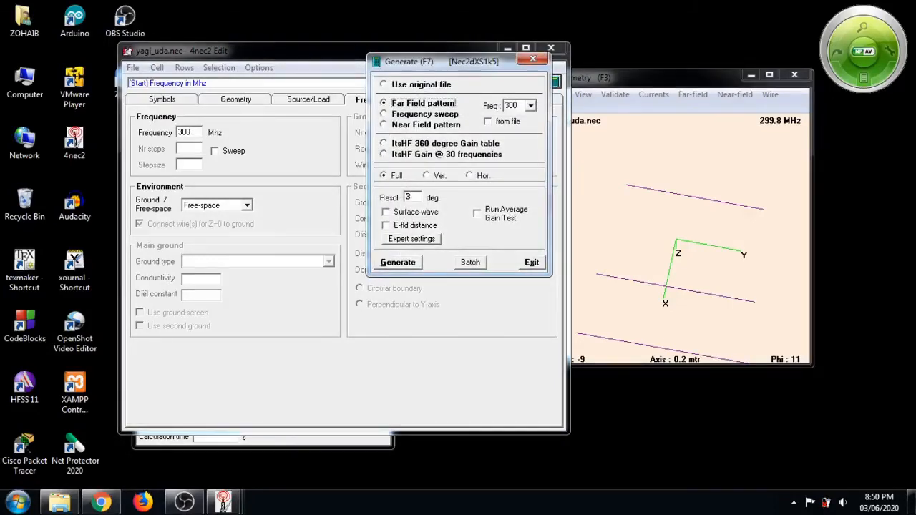
key("Return")
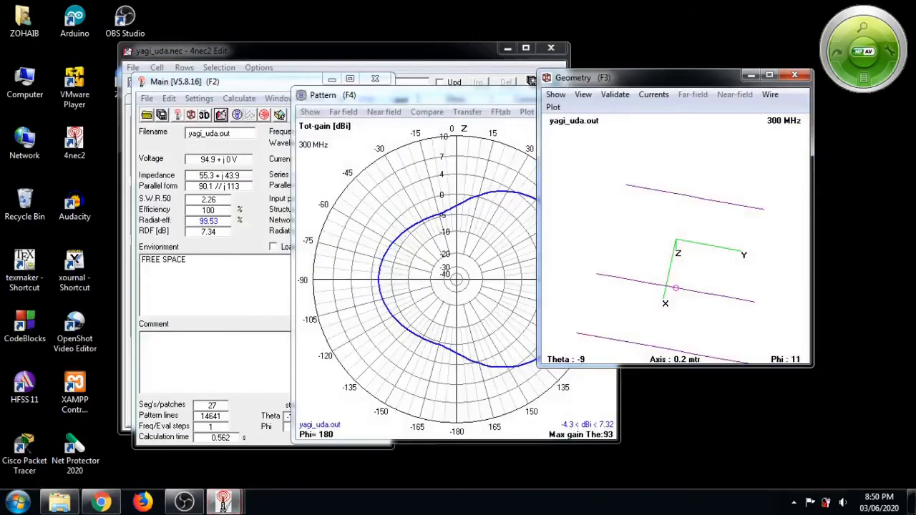
Step: View the total-gain pattern in the vertical plane and in the horizontal plane, and put the pattern window away
left_click_drag(422, 95, 329, 74)
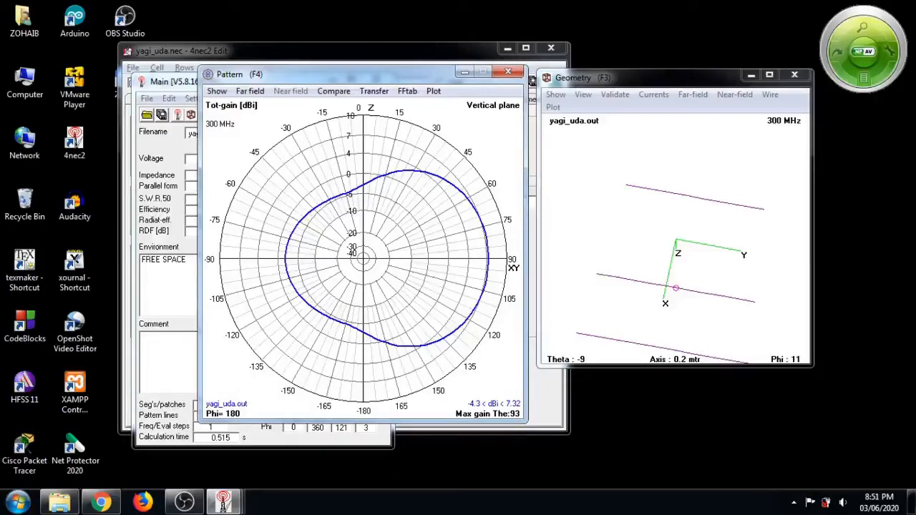
key("space")
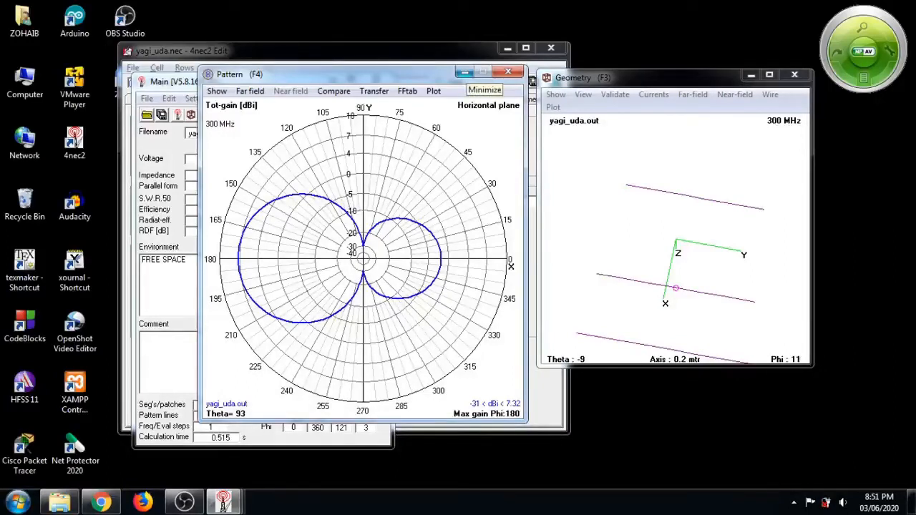
left_click(464, 72)
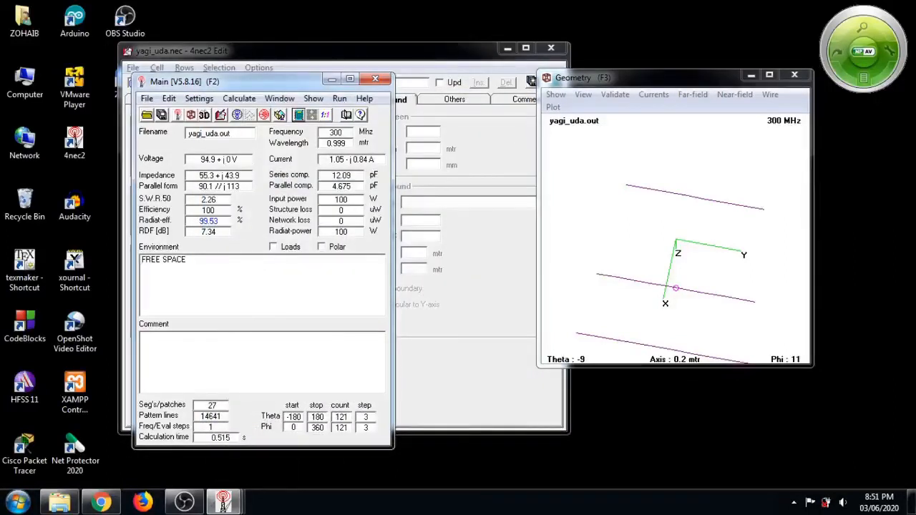
Step: Show the multi-color radiation pattern in the 3D viewer and rotate it to inspect the lobes relative to the wires
left_click(204, 115)
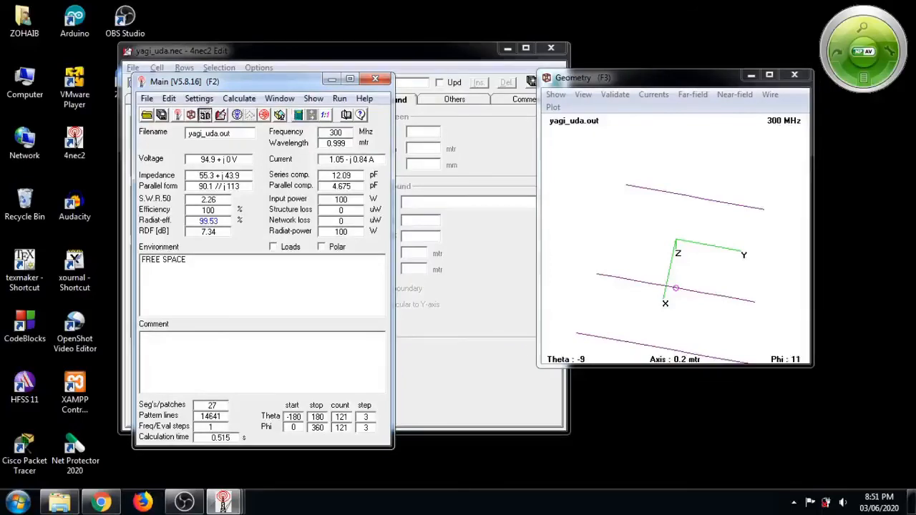
left_click(597, 250)
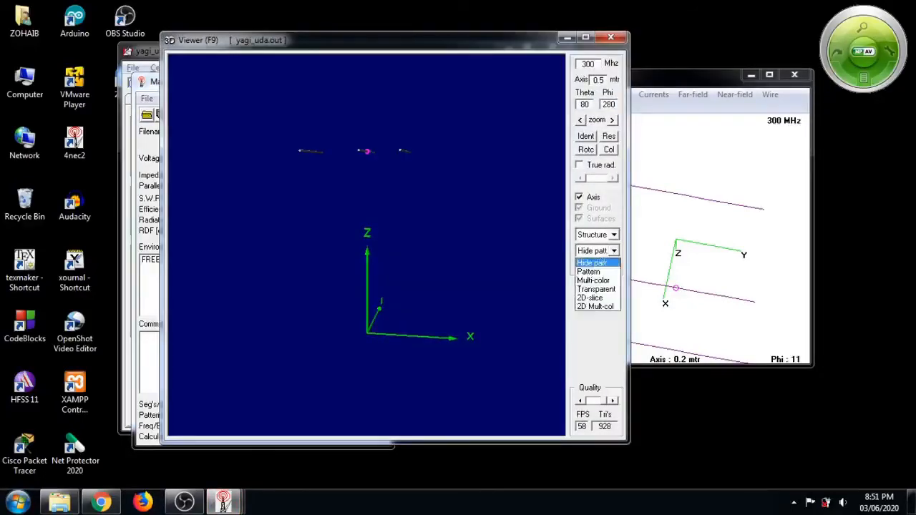
left_click(594, 279)
left_click_drag(430, 315, 212, 324)
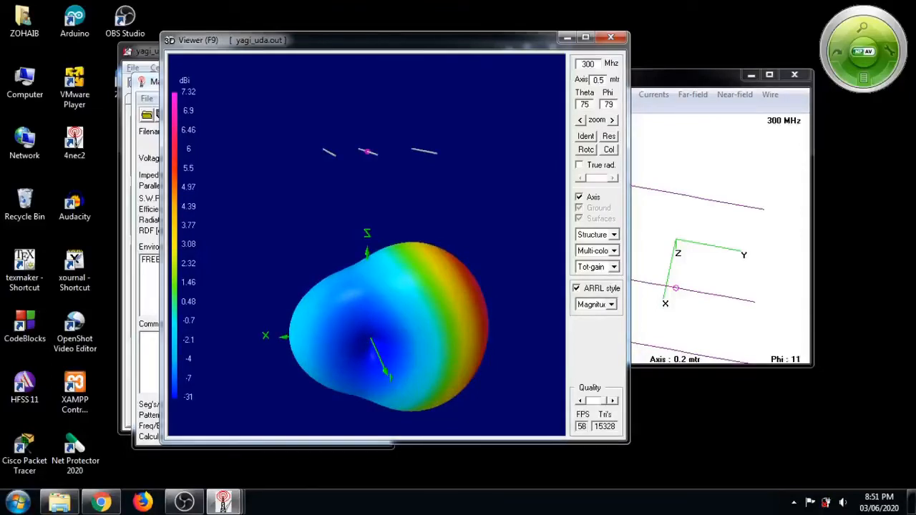
left_click_drag(365, 324, 329, 248)
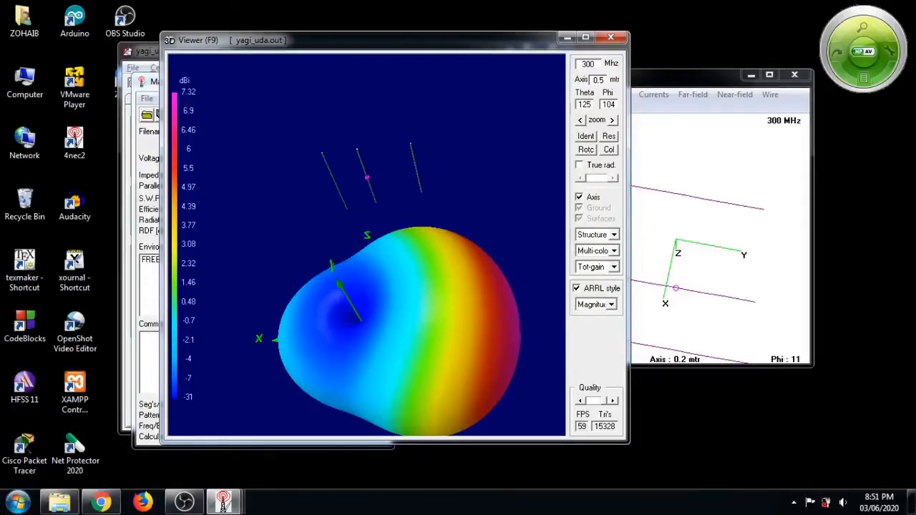
left_click_drag(367, 286, 388, 305)
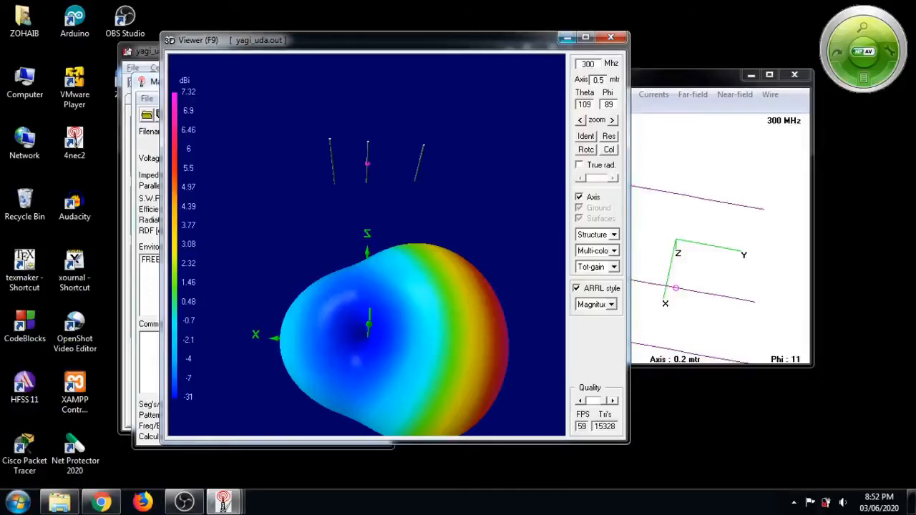
left_click(566, 36)
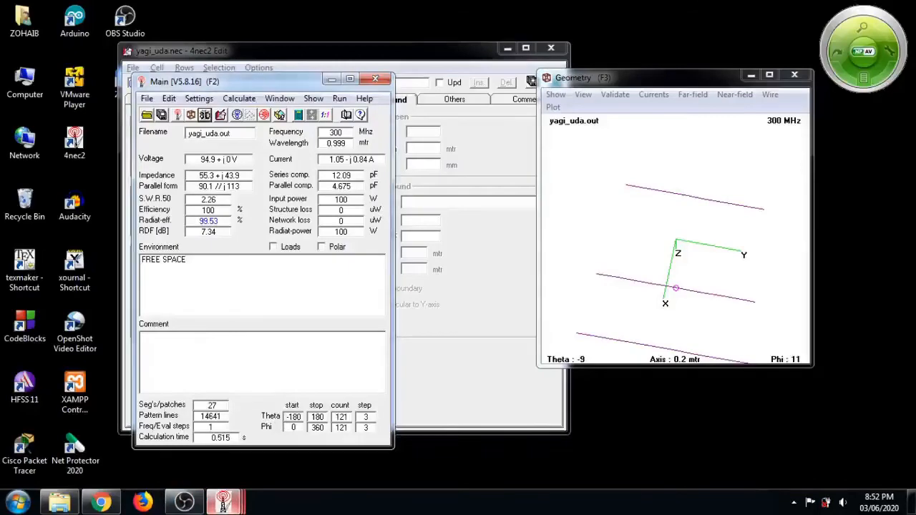
Step: Return to the antenna editor and change the height symbol's equation to H=5*lambda
mouse_move(223, 503)
left_click(731, 389)
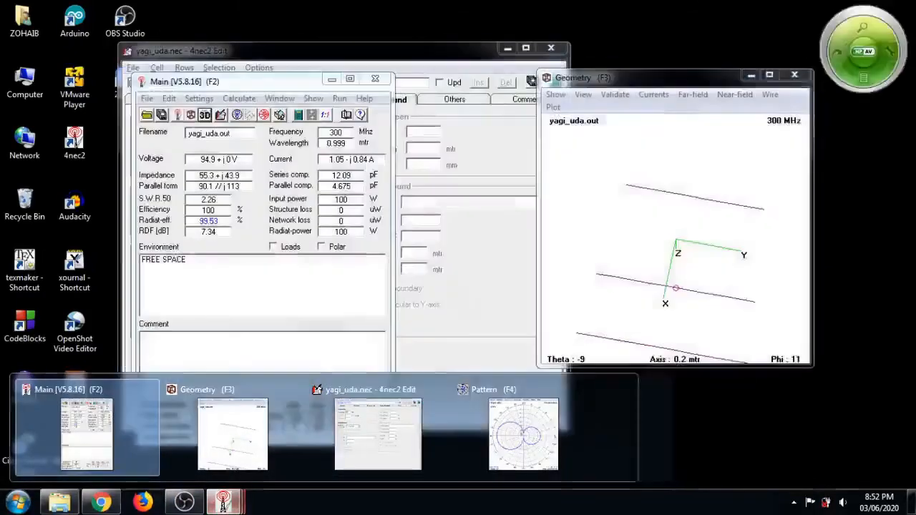
left_click(378, 433)
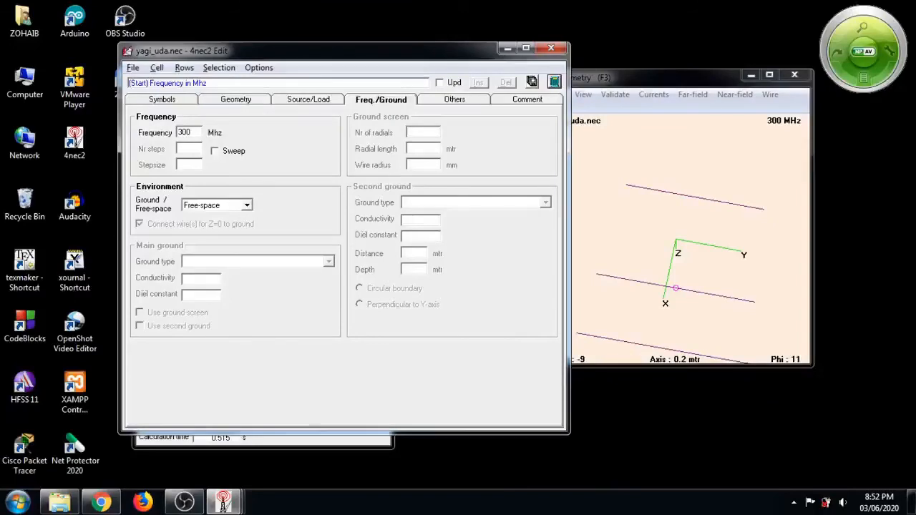
left_click(163, 99)
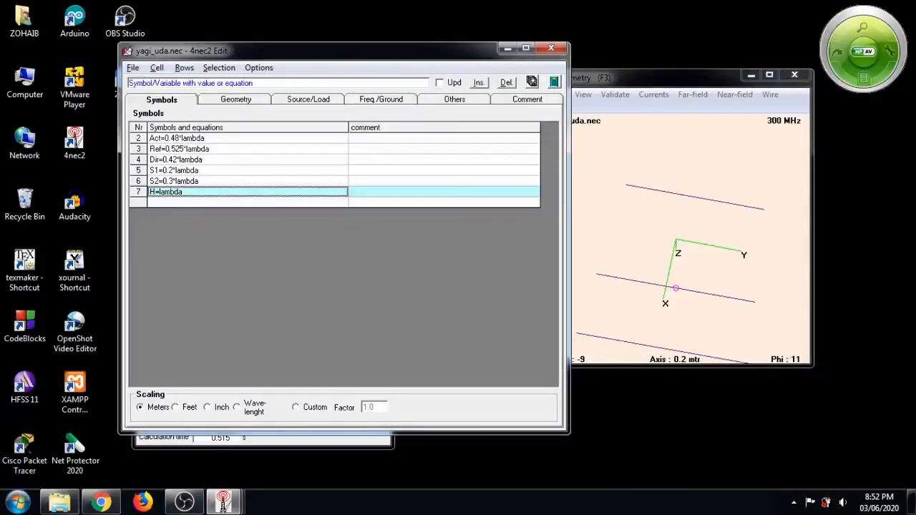
left_click(184, 192)
key("BackSpace")
key("BackSpace")
key("BackSpace")
key("BackSpace")
key("BackSpace")
key("BackSpace")
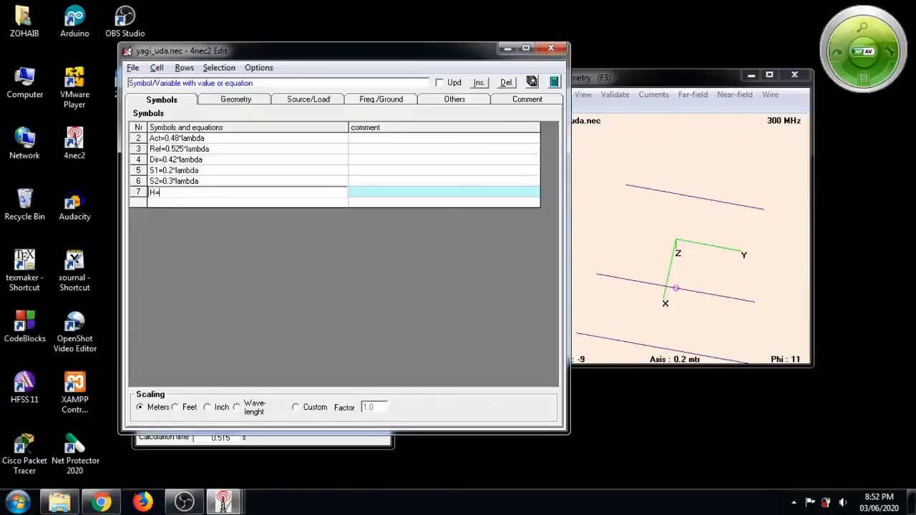
type("5*lambda")
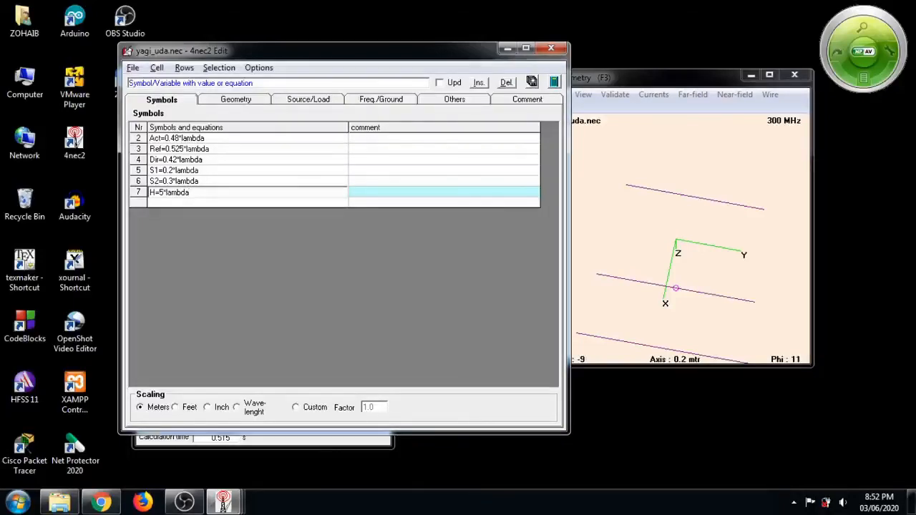
left_click(236, 99)
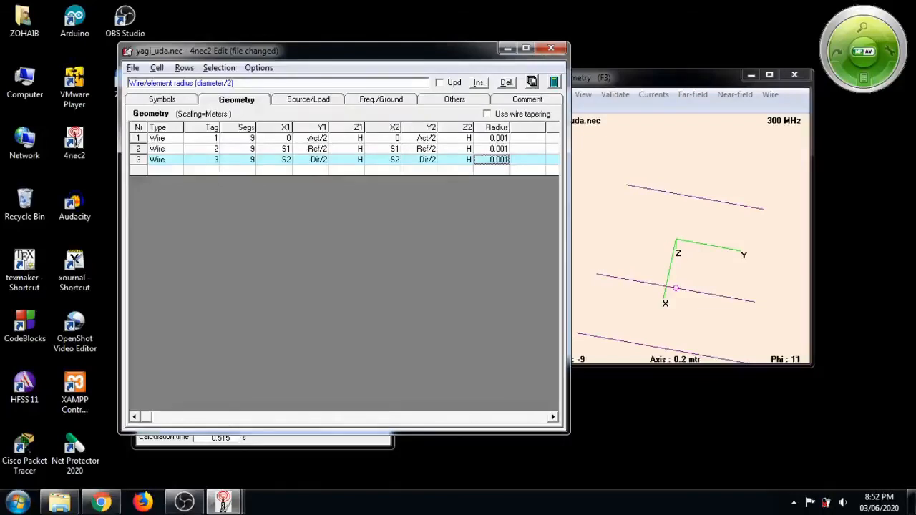
left_click(162, 100)
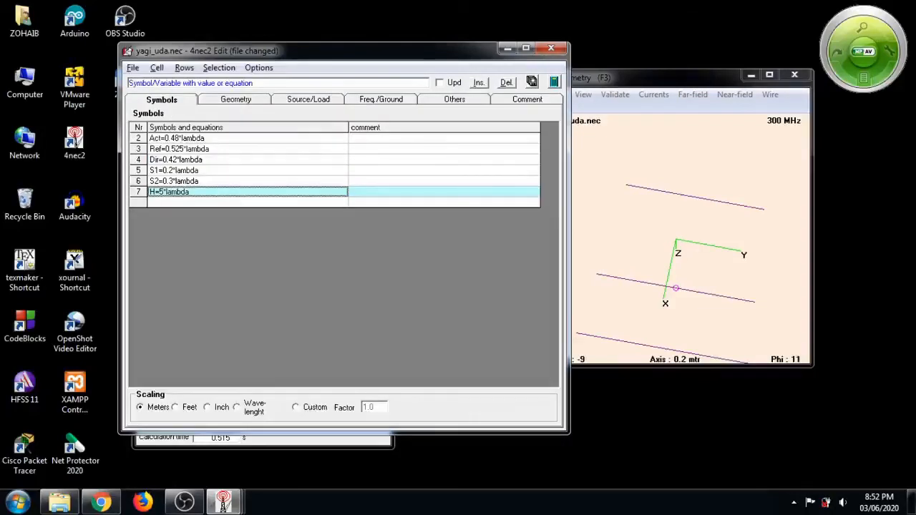
left_click(235, 99)
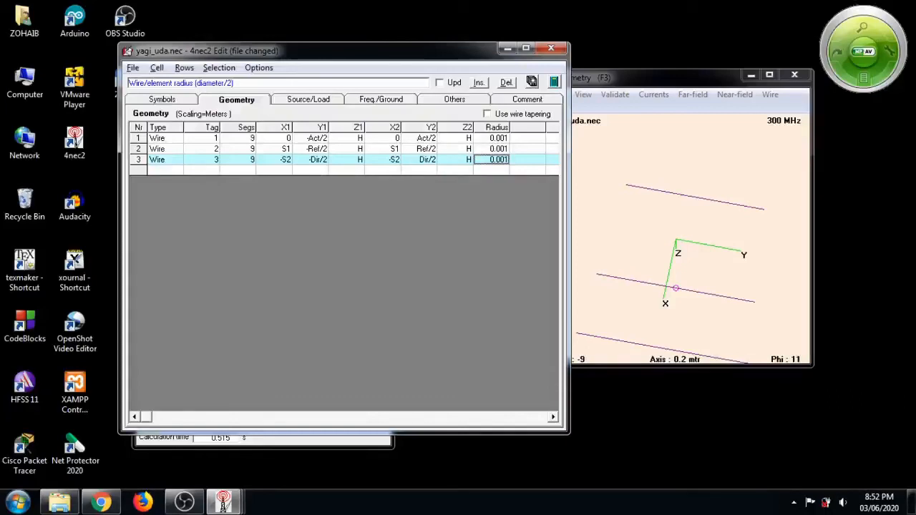
left_click(308, 99)
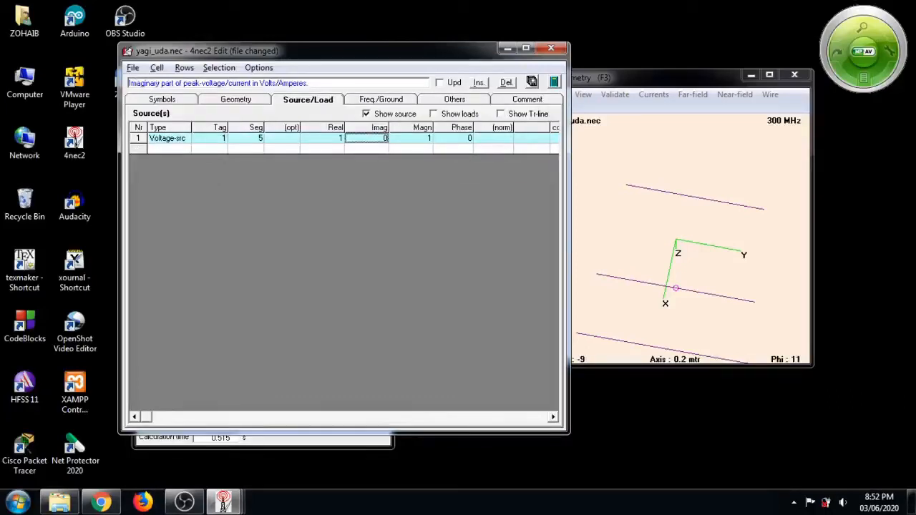
Step: Set the antenna environment to Real ground and regenerate the far-field pattern for the modified model
left_click(381, 100)
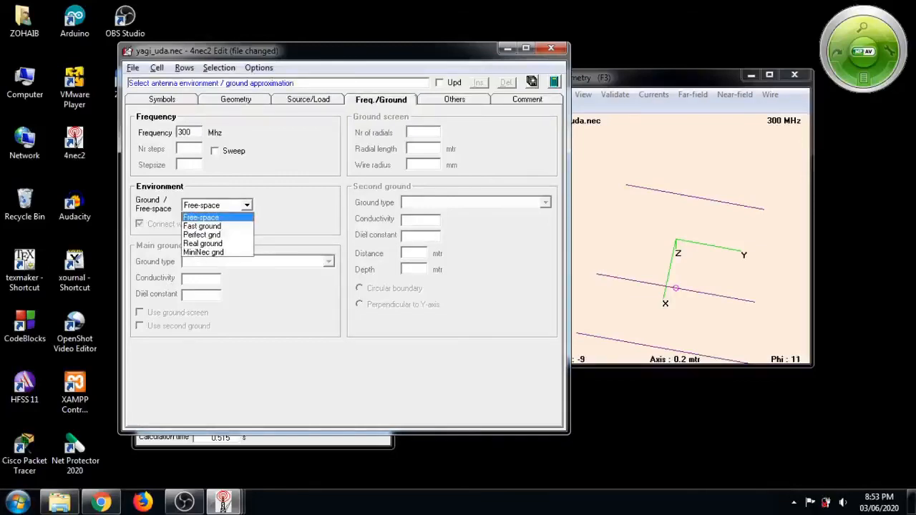
left_click(203, 235)
left_click(247, 205)
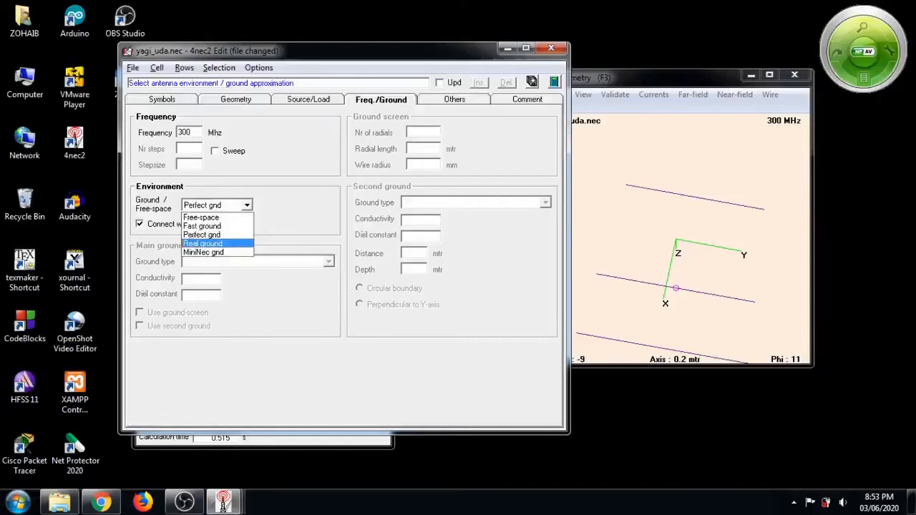
left_click(203, 243)
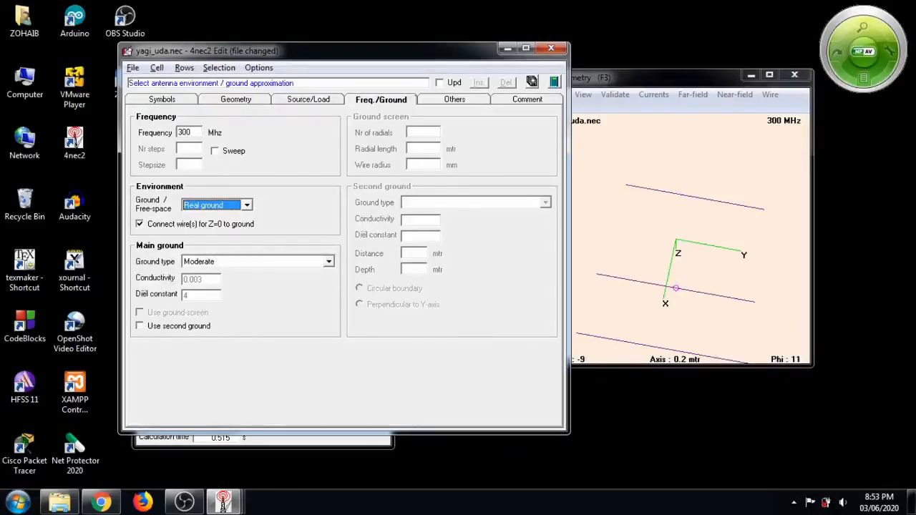
key("F7")
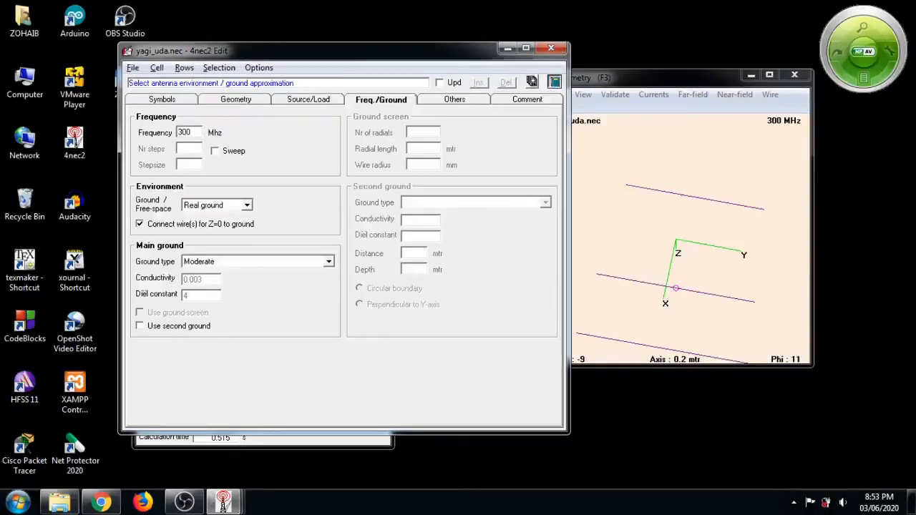
key("Return")
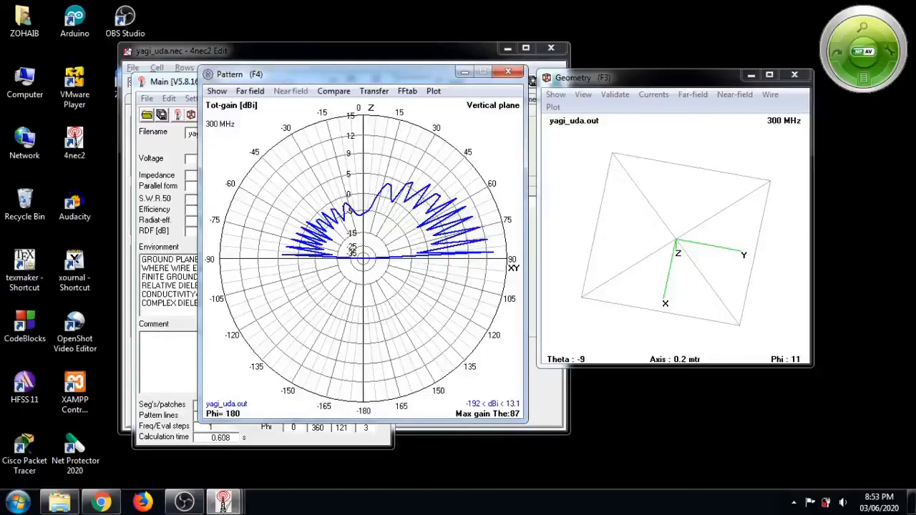
Step: Move the pattern plot clear of the main window and show the real-ground far field as a multi-color pattern in the 3D viewer
left_click_drag(344, 74, 614, 94)
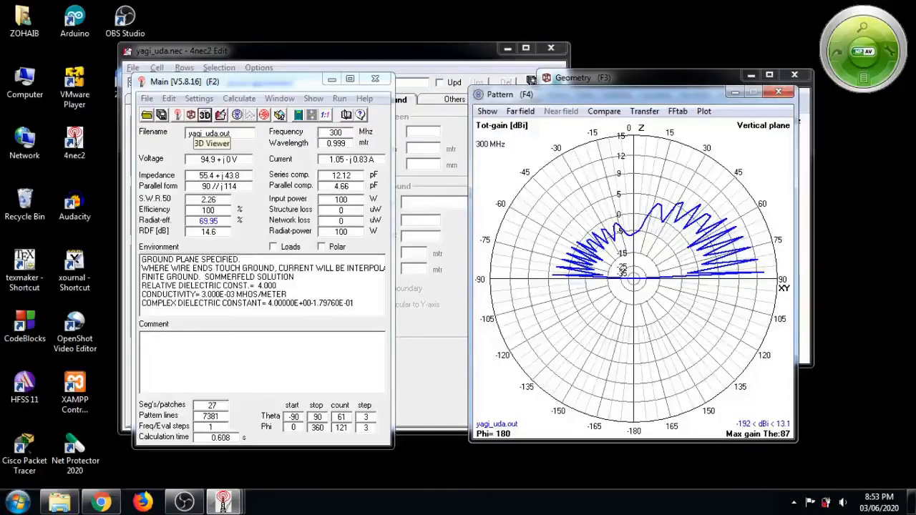
left_click(205, 115)
left_click_drag(367, 245, 319, 247)
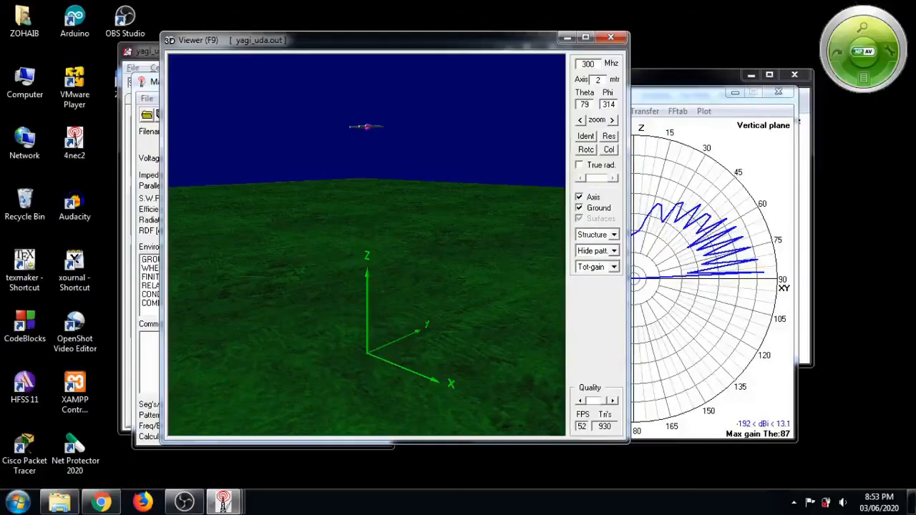
left_click(614, 251)
left_click(595, 280)
Step: Examine the 3D gain pattern over the ground from the side, at ground level and from above, comparing its lobes with the antenna's orientation
left_click_drag(372, 286, 438, 273)
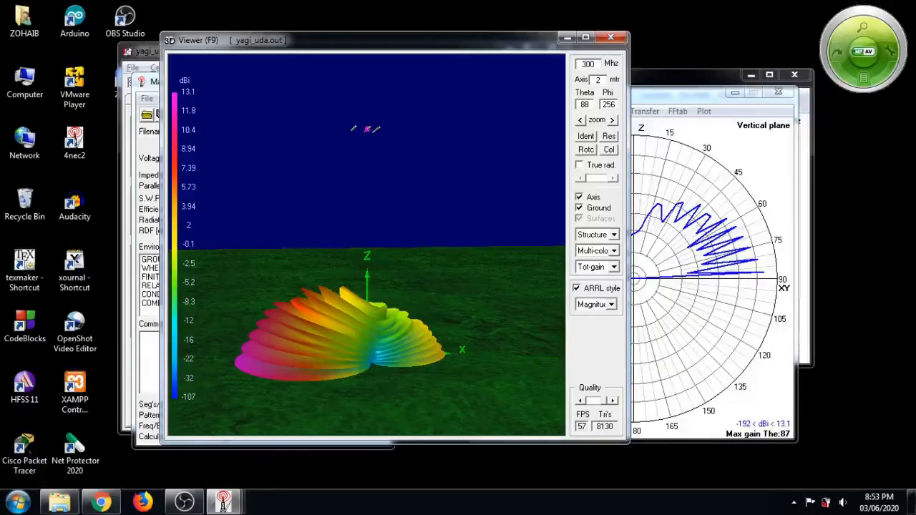
left_click_drag(438, 273, 108, 290)
left_click_drag(386, 286, 466, 266)
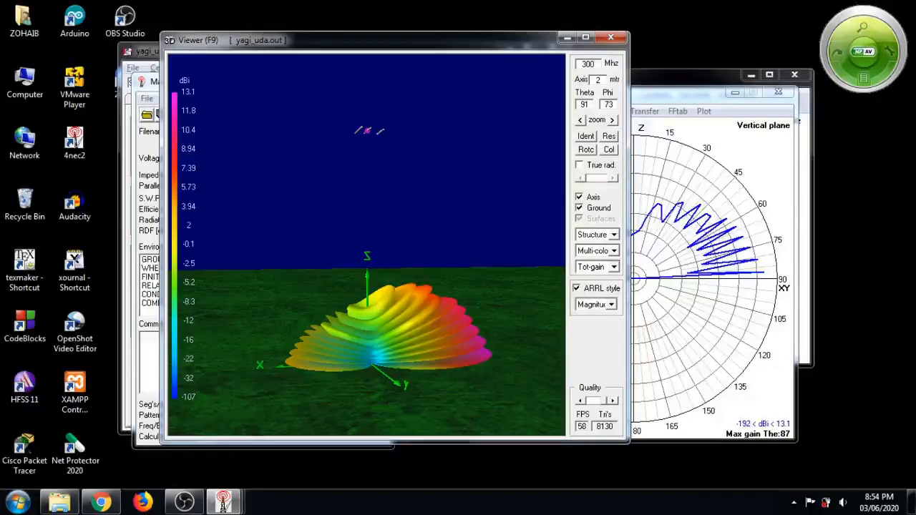
left_click_drag(367, 286, 332, 279)
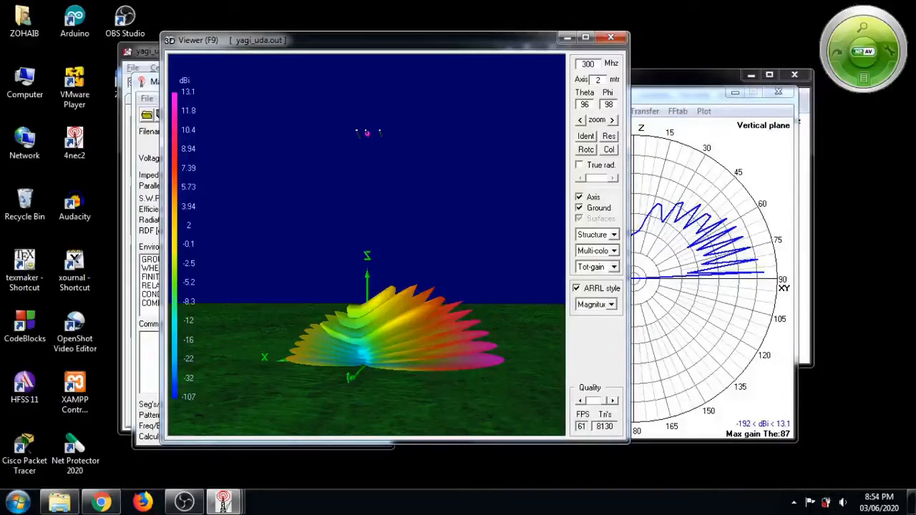
left_click_drag(367, 272, 385, 264)
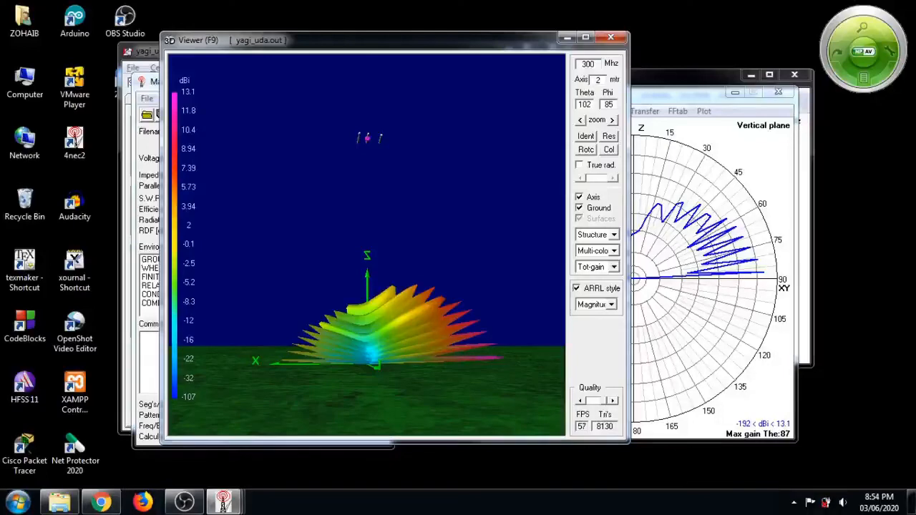
left_click_drag(384, 264, 379, 349)
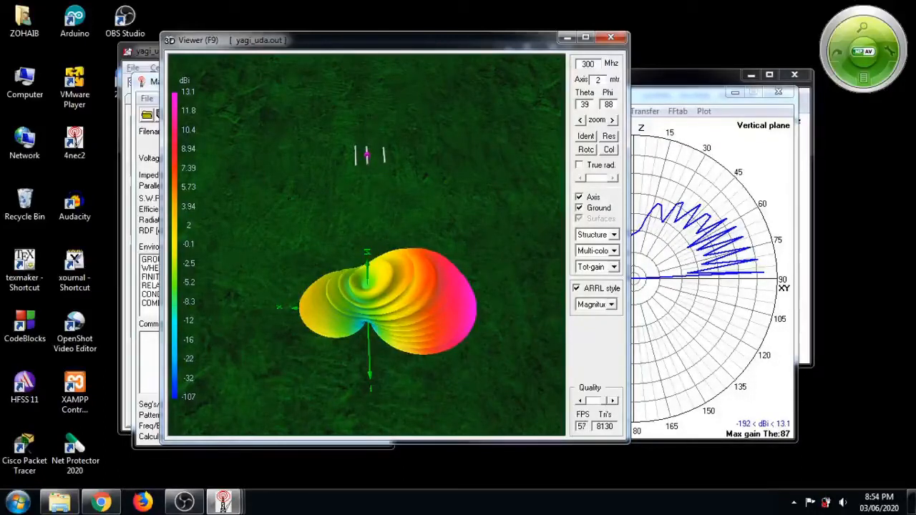
left_click_drag(378, 349, 320, 291)
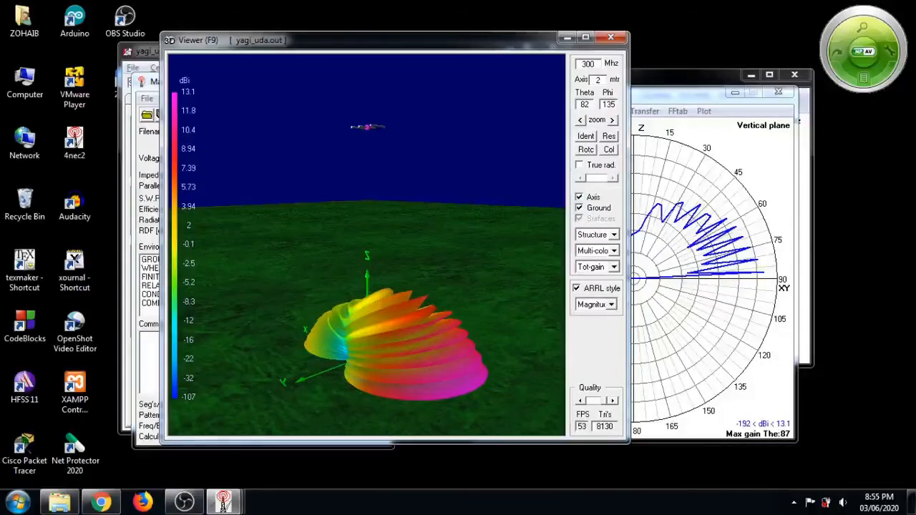